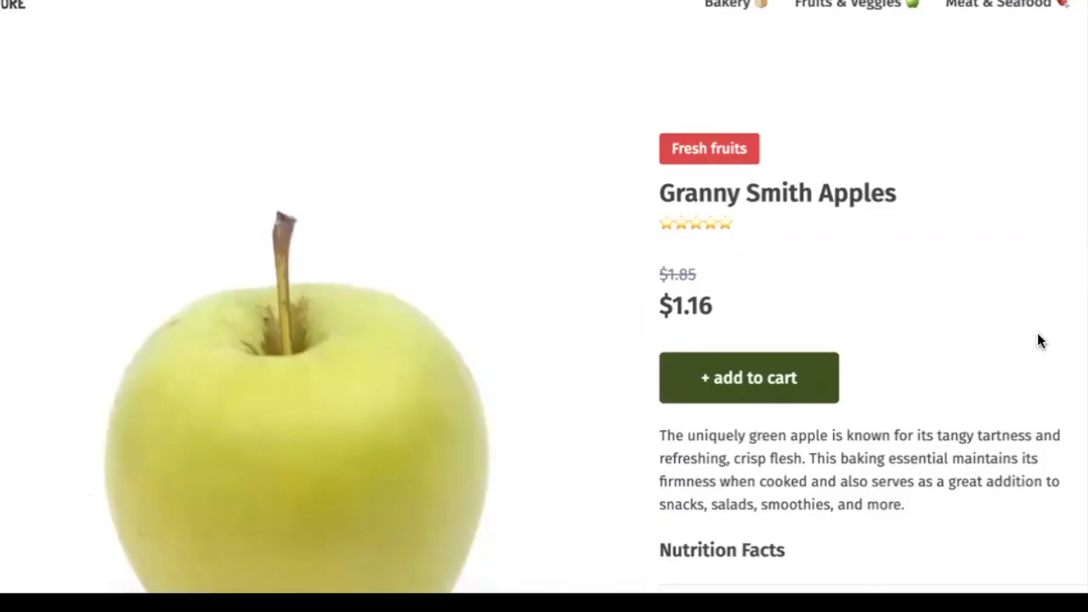
# - Review the Granny Smith Apples product page down to its related items and open the Lemon item
pyautogui.scroll(-3, 1037, 336)
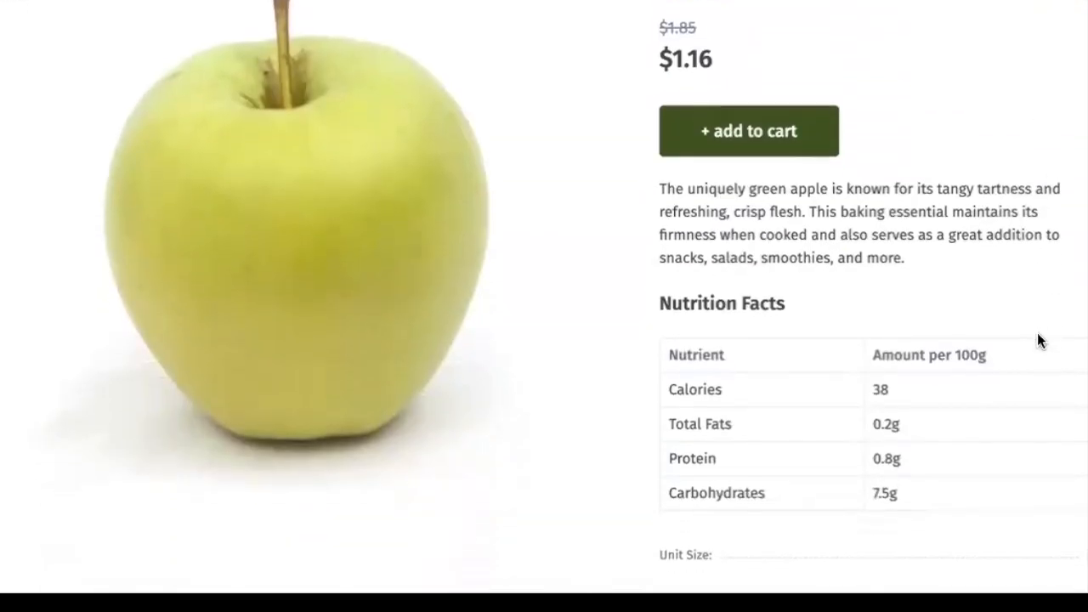
pyautogui.scroll(-6, 1037, 336)
pyautogui.scroll(-1, 1038, 336)
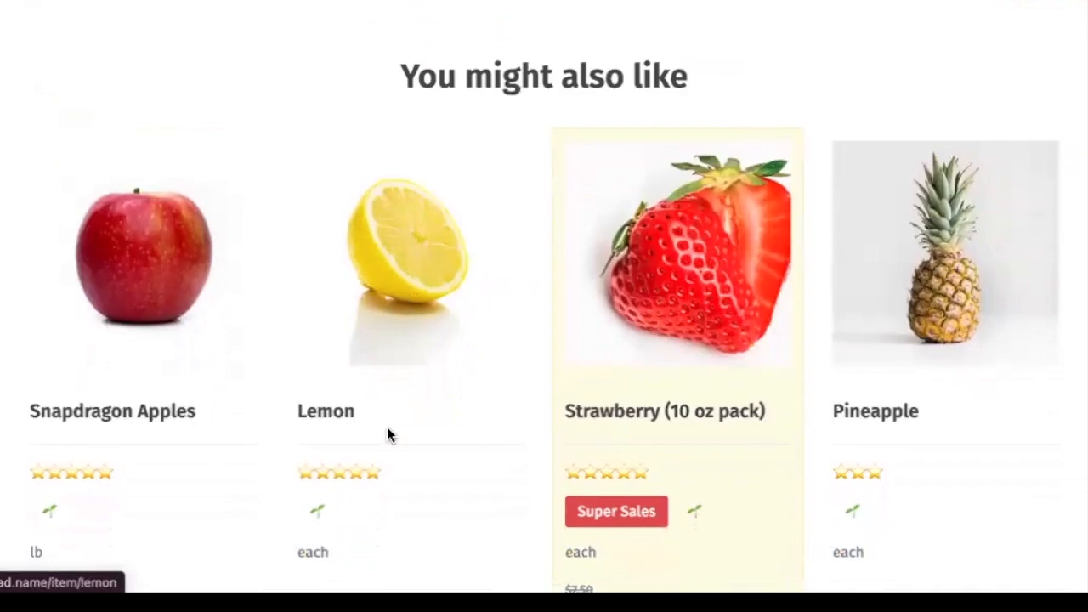
pyautogui.click(341, 416)
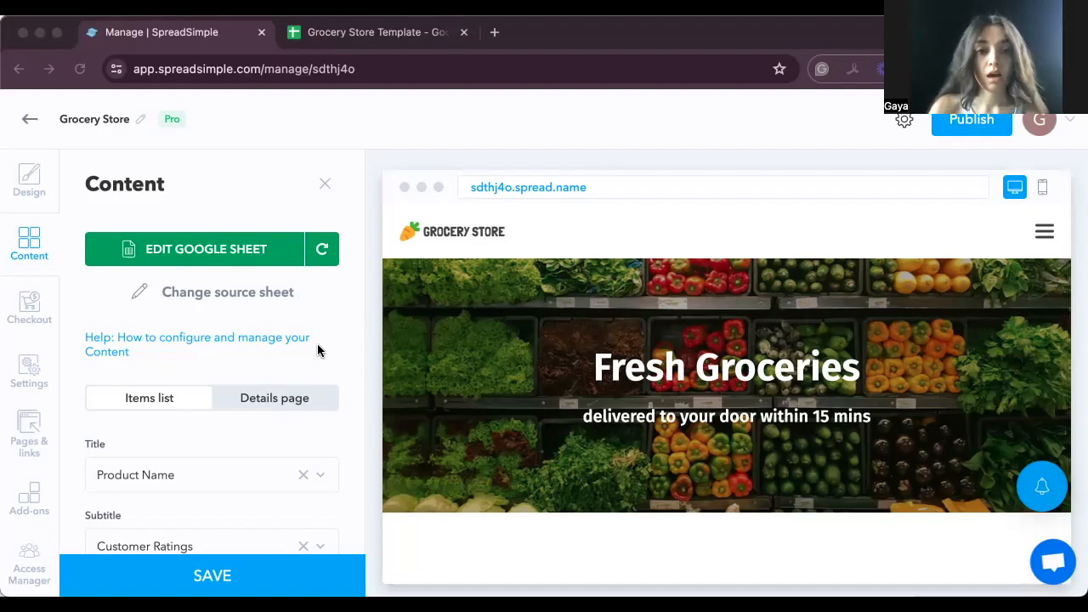
# - Open the details page content settings and enable Related items
pyautogui.scroll(-2, 315, 346)
pyautogui.click(261, 330)
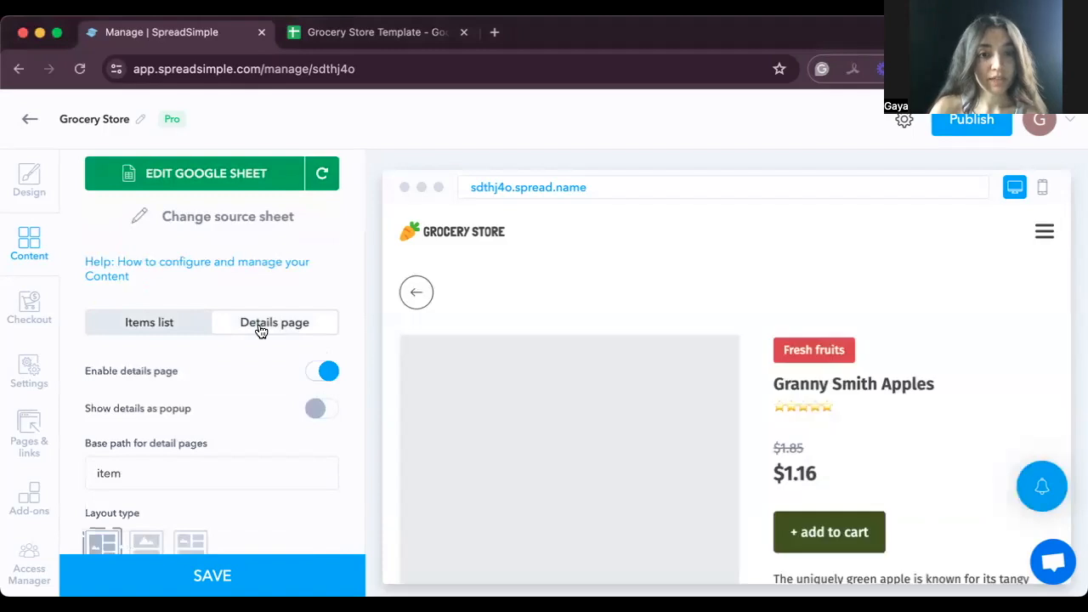
pyautogui.scroll(2, 266, 335)
pyautogui.scroll(-10, 275, 435)
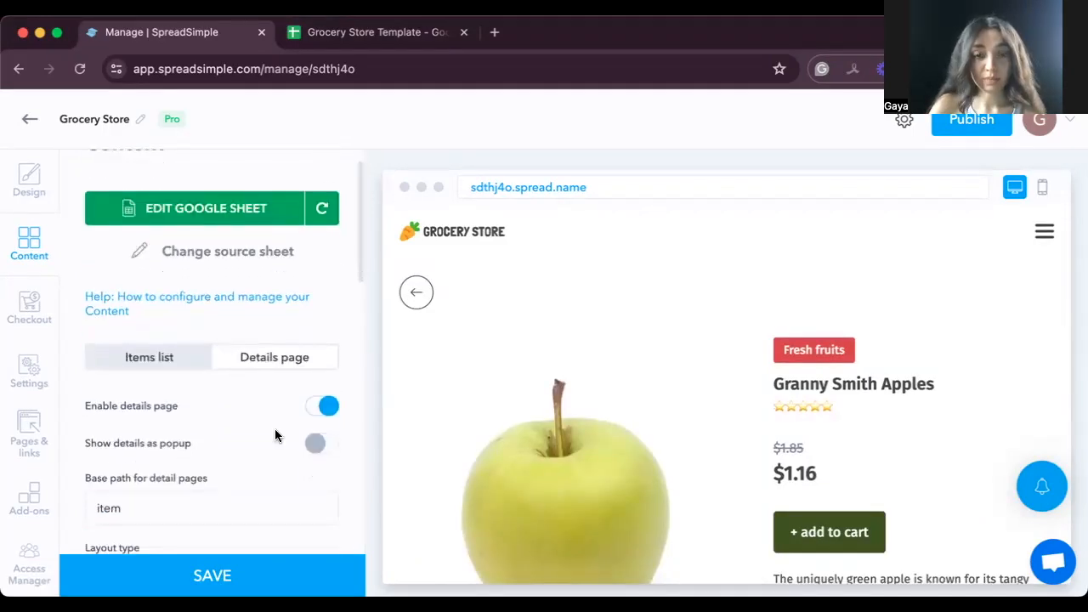
pyautogui.scroll(-5, 274, 435)
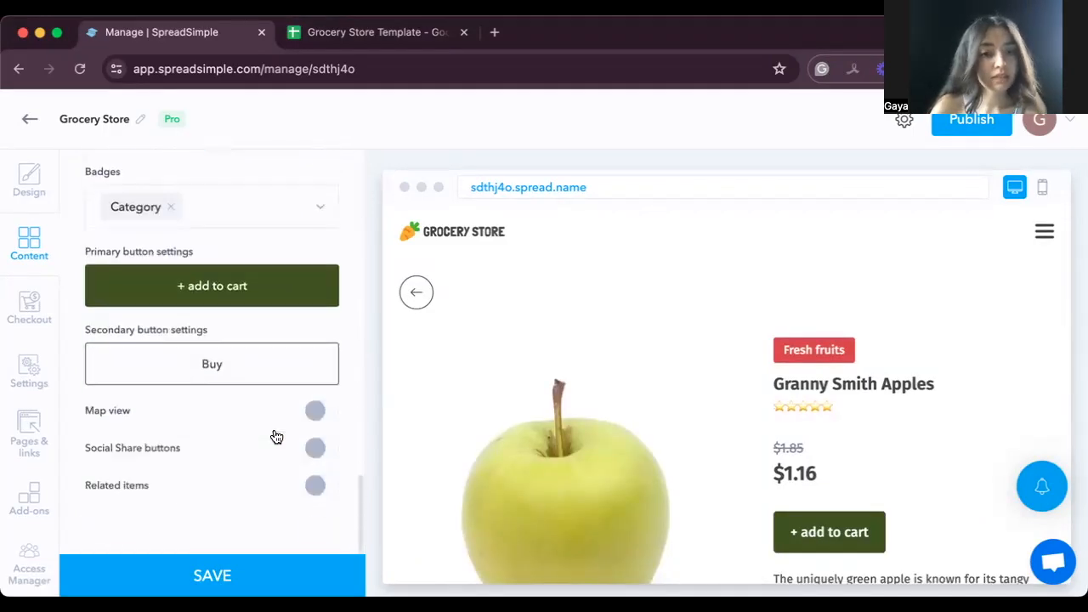
pyautogui.click(318, 493)
# - Set the related items title to "You might also like"
pyautogui.scroll(-5, 248, 475)
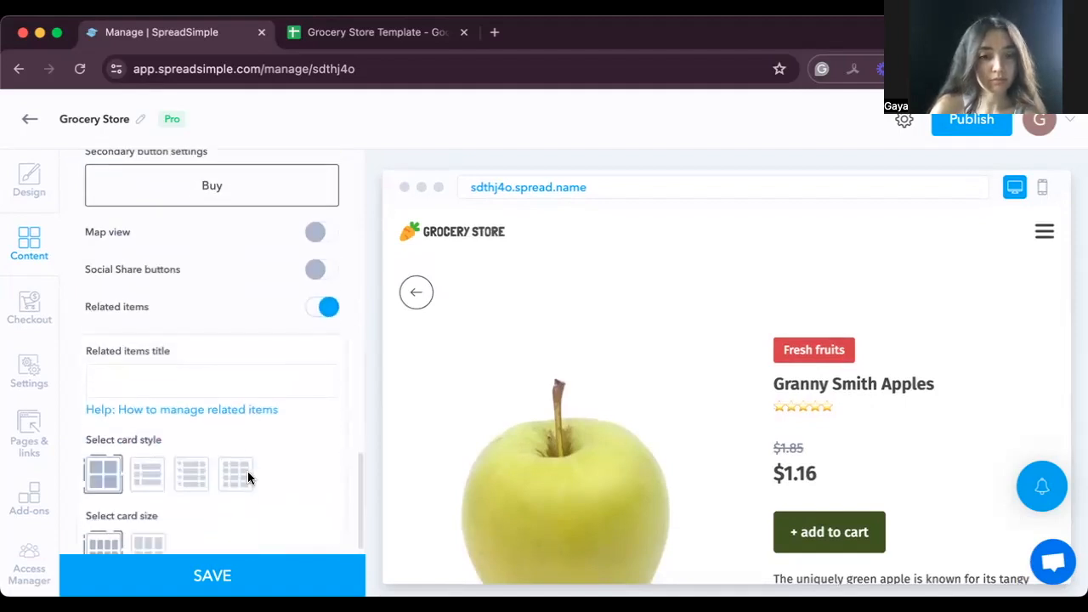
pyautogui.scroll(-3, 300, 443)
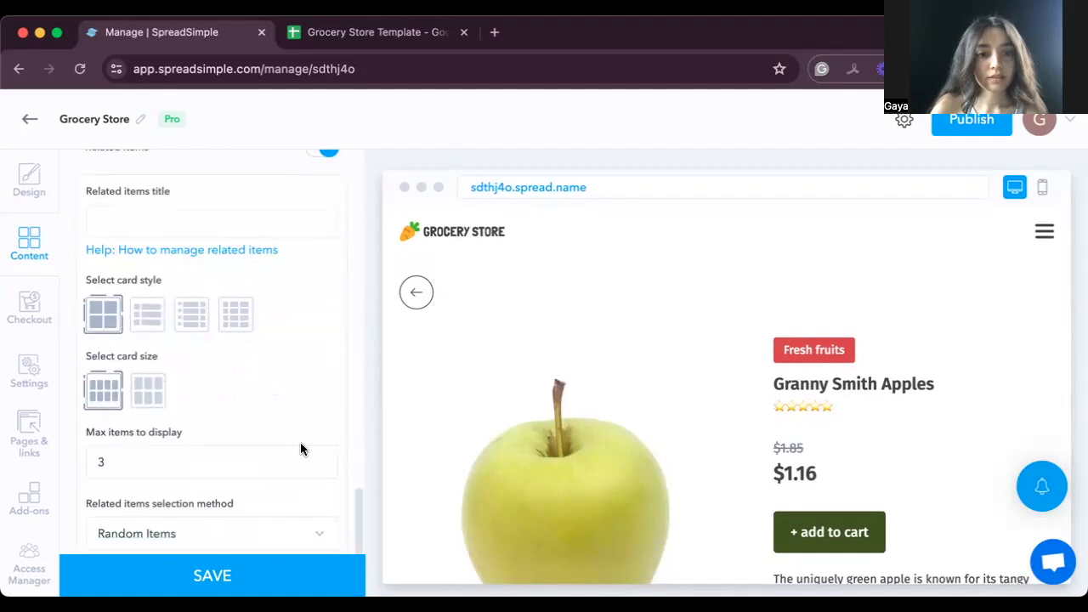
pyautogui.scroll(-2, 552, 423)
pyautogui.scroll(-5, 552, 424)
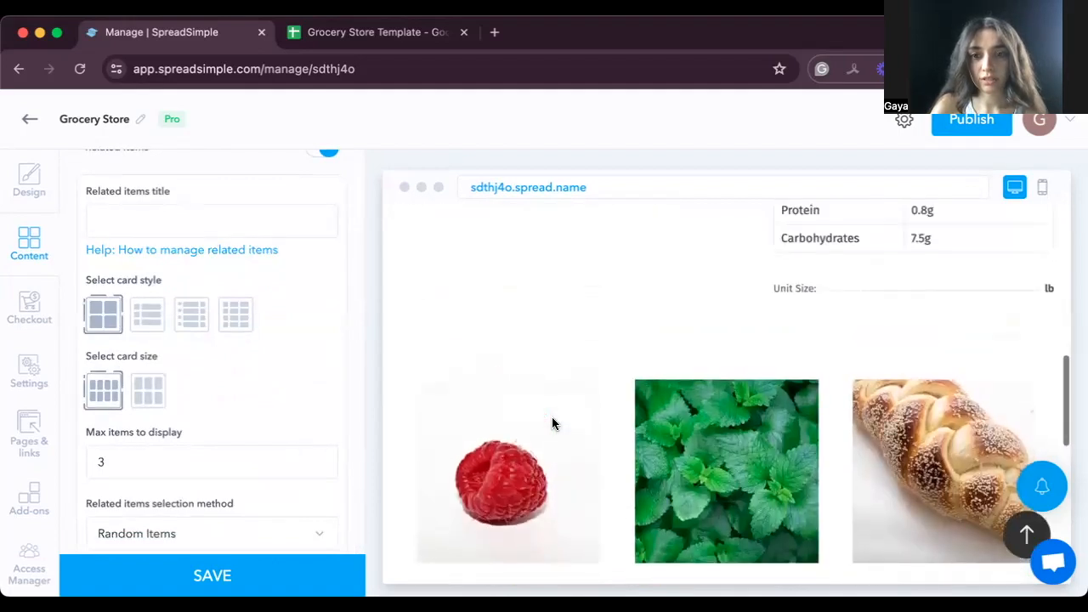
pyautogui.scroll(5, 206, 396)
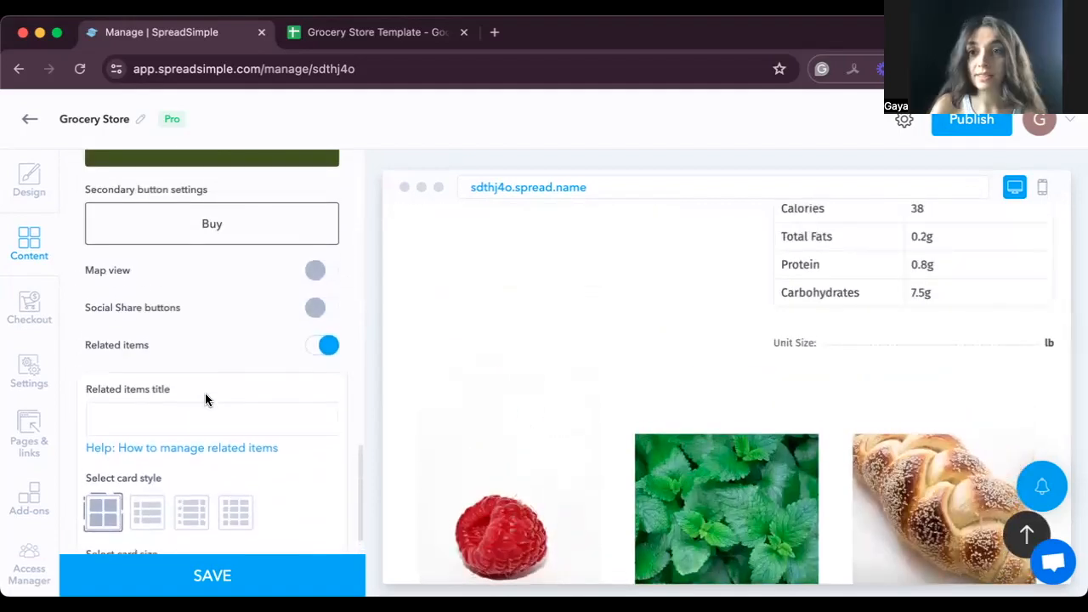
pyautogui.scroll(-1, 216, 374)
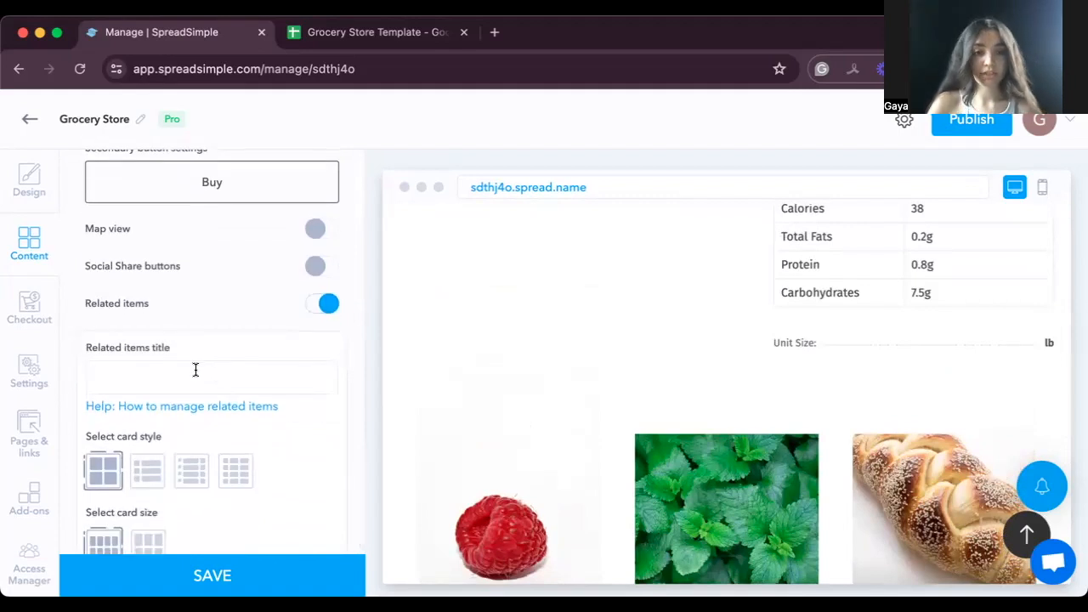
pyautogui.click(196, 370)
pyautogui.write('You ')
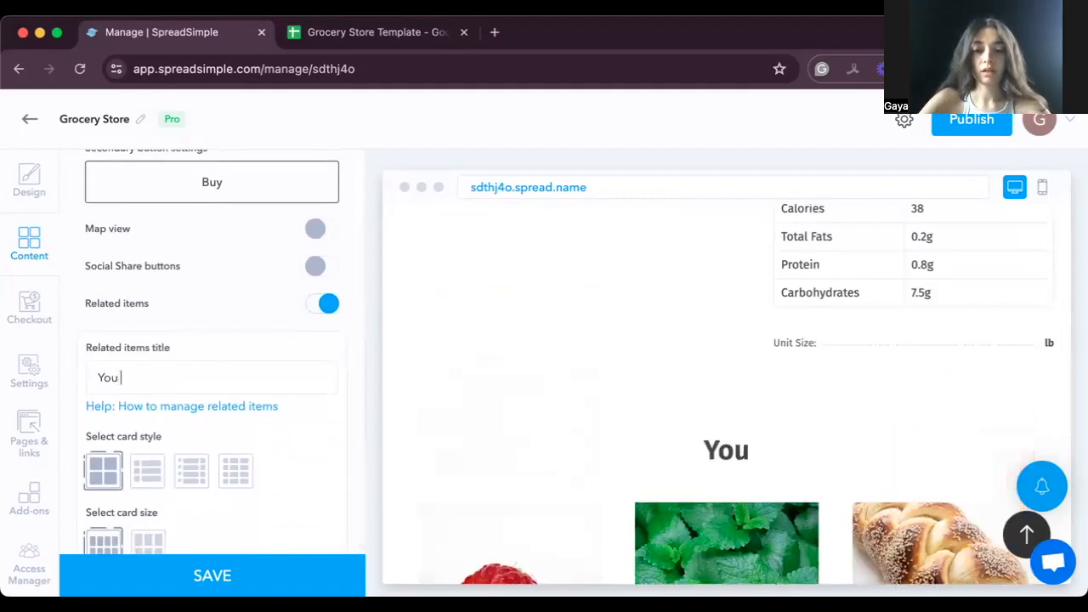
pyautogui.write('might also like')
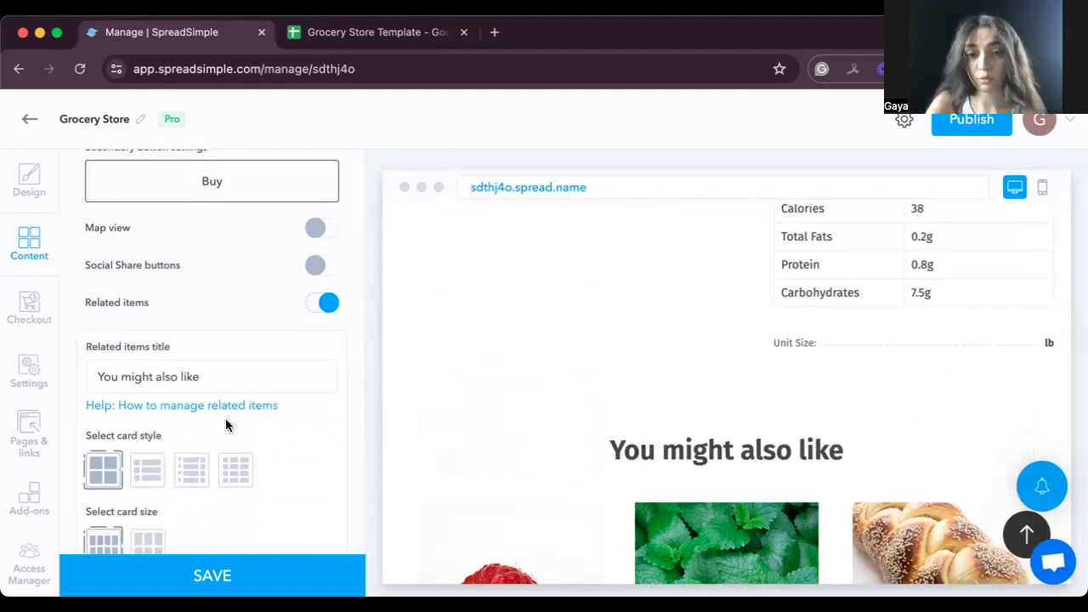
# - Try the two list card styles for the related items, then restore the image grid style
pyautogui.scroll(-1, 226, 418)
pyautogui.scroll(-1, 350, 431)
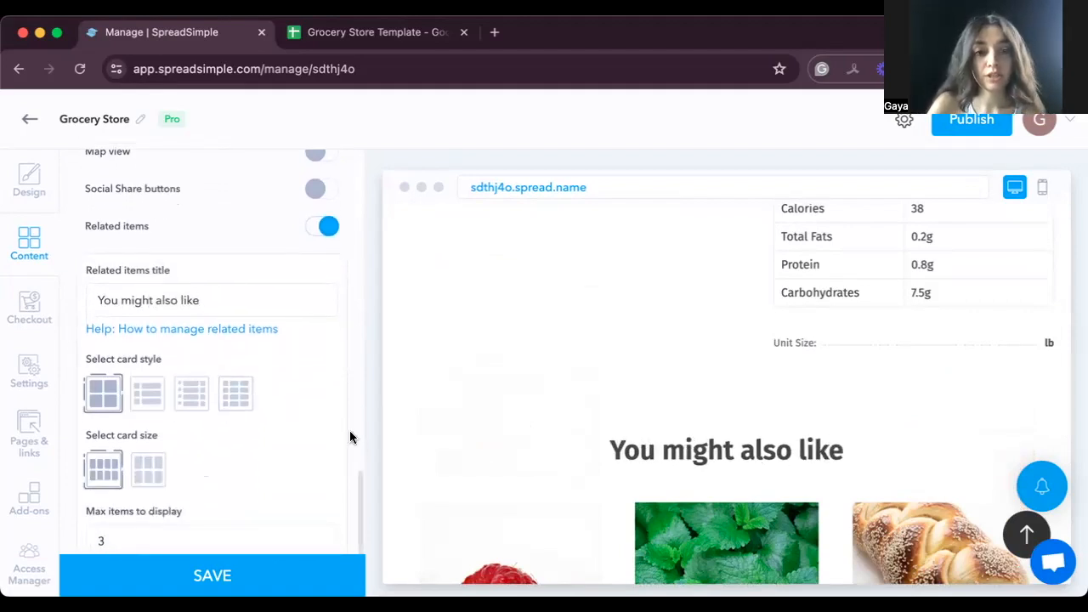
pyautogui.scroll(-3, 556, 459)
pyautogui.scroll(-1, 555, 459)
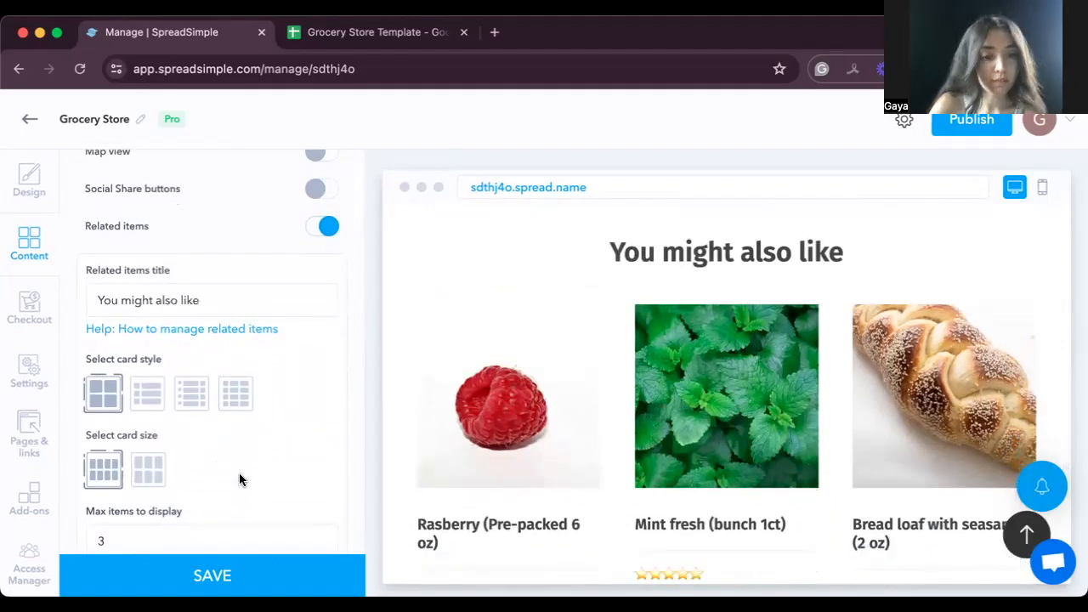
pyautogui.click(147, 395)
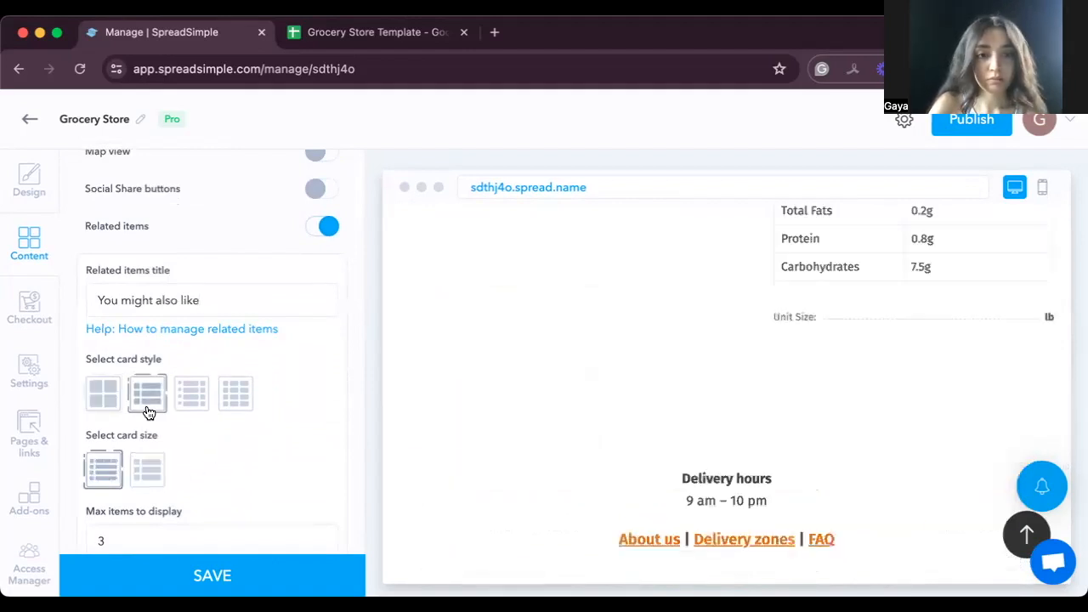
pyautogui.scroll(-2, 595, 396)
pyautogui.click(191, 393)
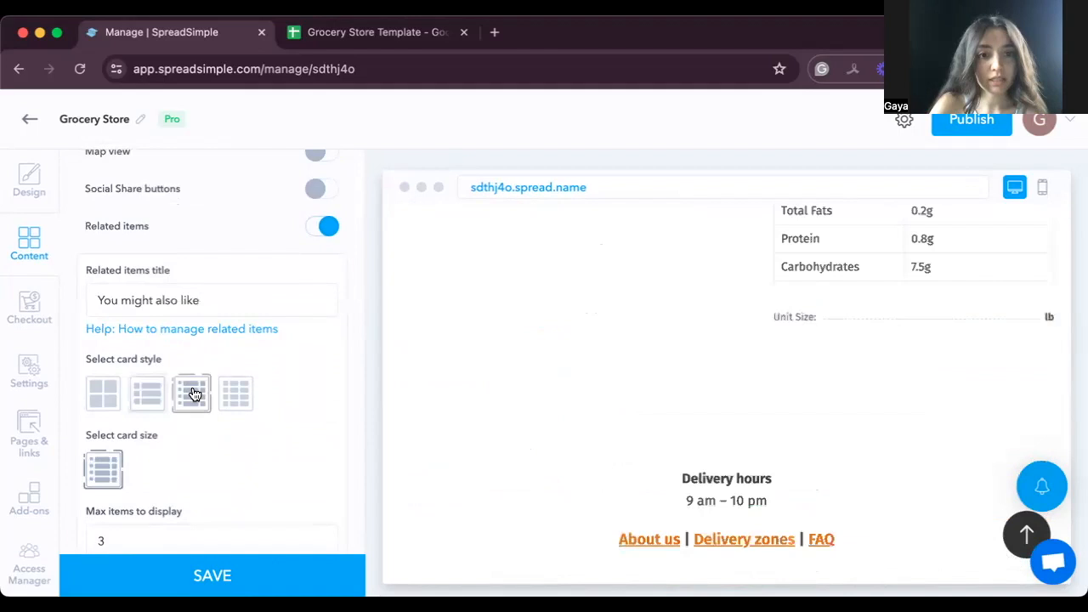
pyautogui.scroll(-1, 602, 386)
pyautogui.scroll(3, 602, 387)
pyautogui.scroll(-1, 602, 386)
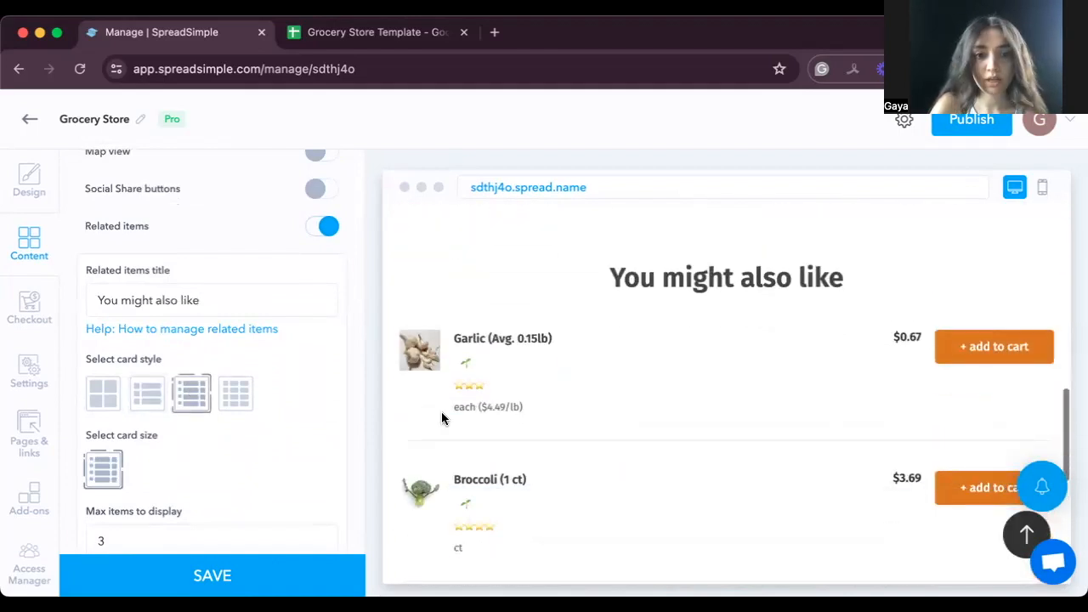
pyautogui.click(91, 406)
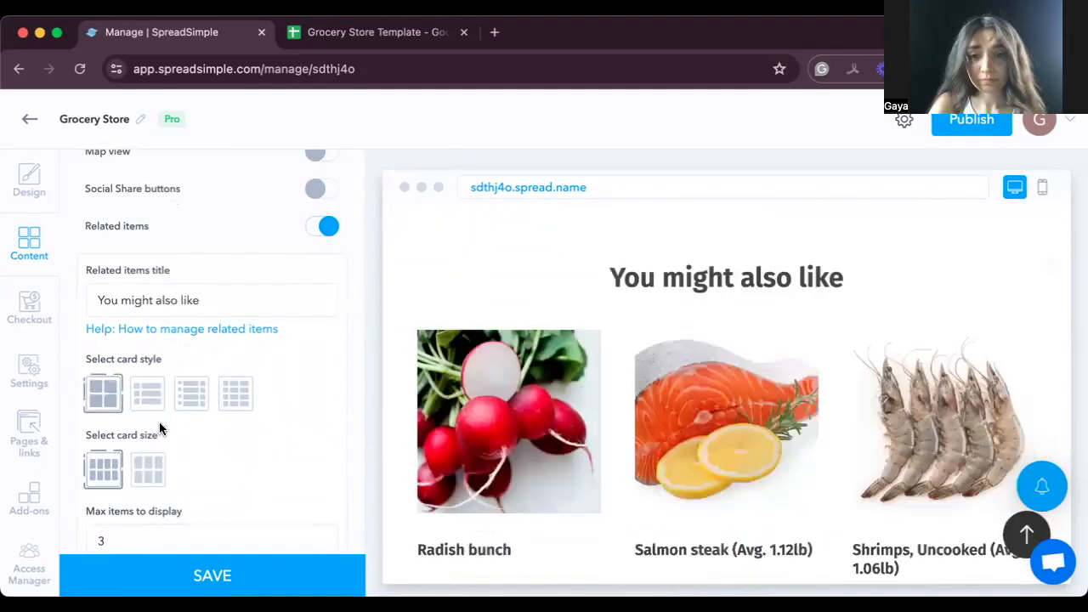
# - Try the larger card size for the related items, then restore the smaller size
pyautogui.scroll(-1, 252, 427)
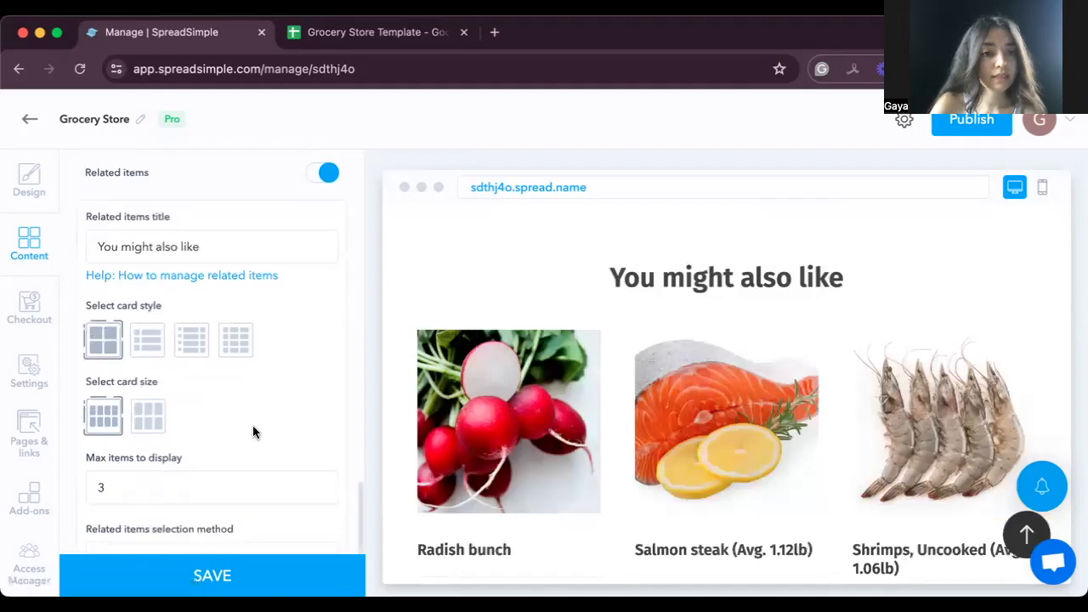
pyautogui.click(147, 424)
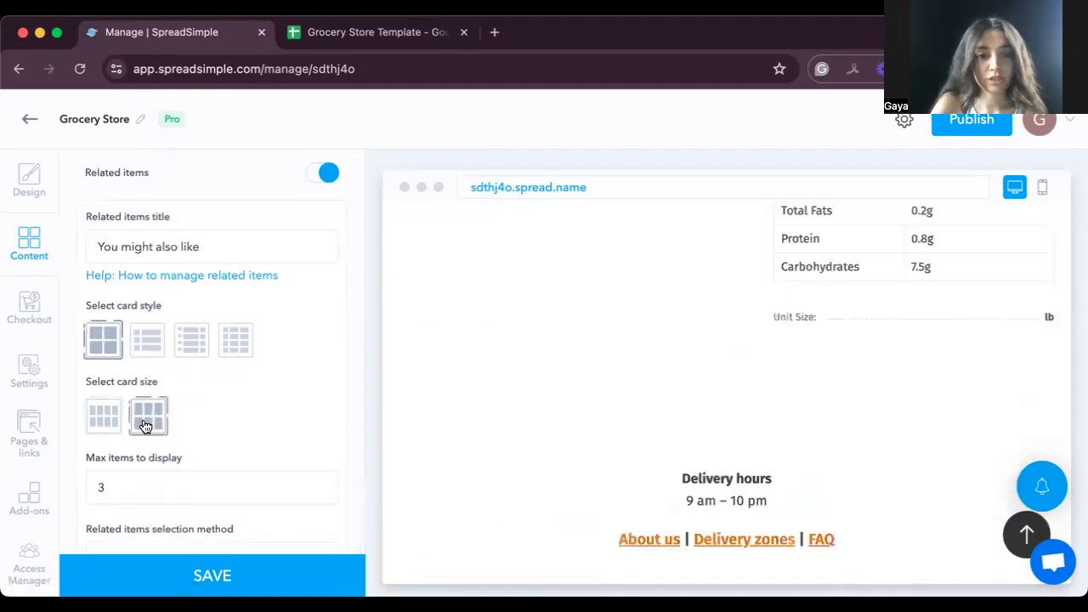
pyautogui.click(106, 429)
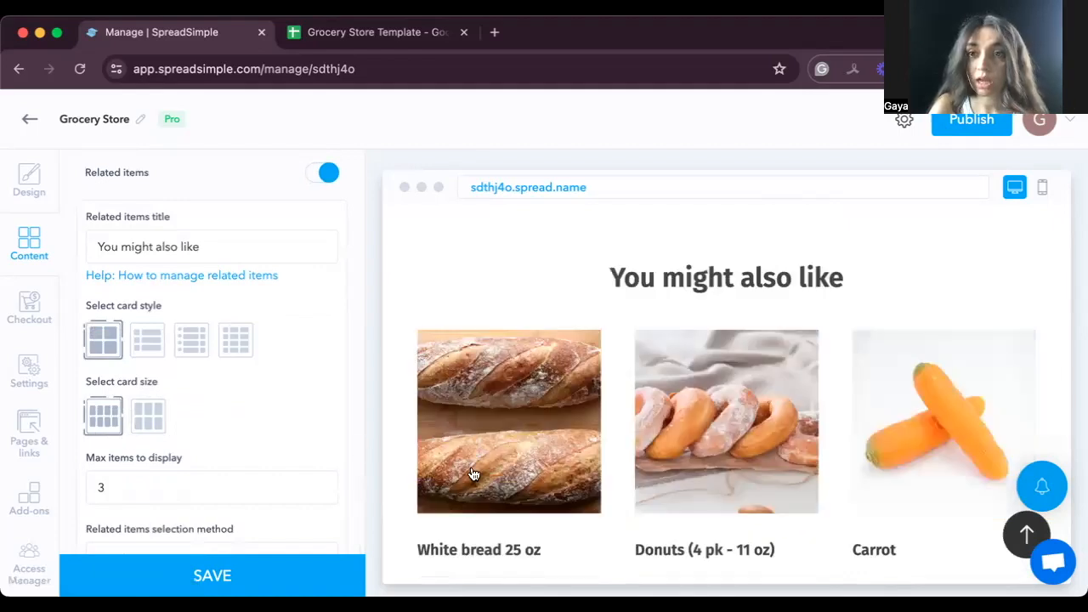
# - Set the maximum number of related items to display to 4 and check the preview
pyautogui.scroll(-1, 472, 473)
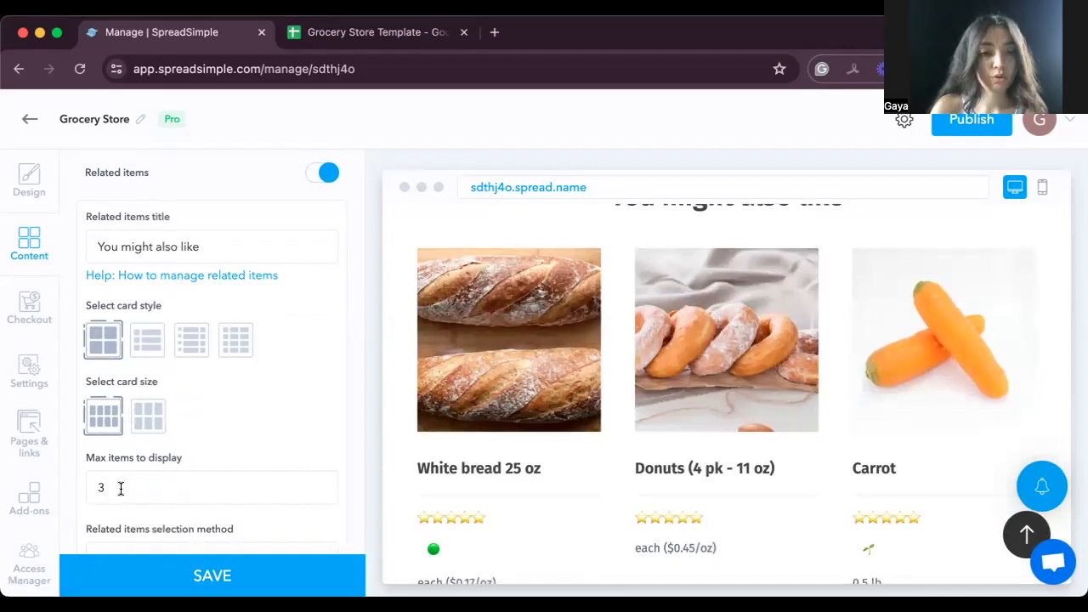
pyautogui.press('BackSpace')
pyautogui.write('4')
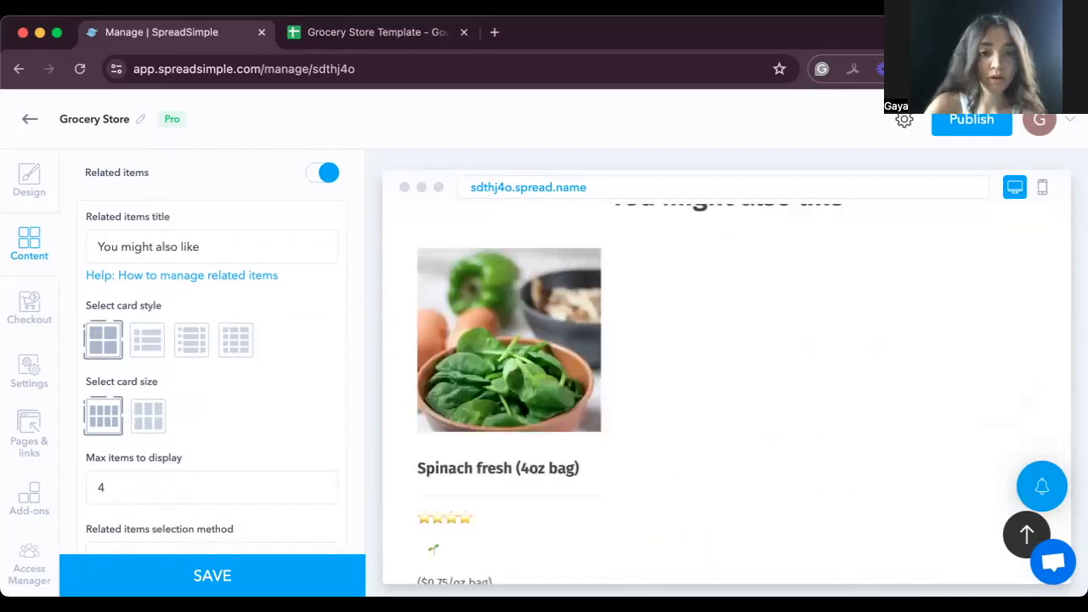
pyautogui.scroll(-1, 231, 428)
pyautogui.scroll(1, 231, 425)
pyautogui.scroll(2, 692, 406)
pyautogui.scroll(-1, 694, 406)
pyautogui.scroll(-2, 693, 406)
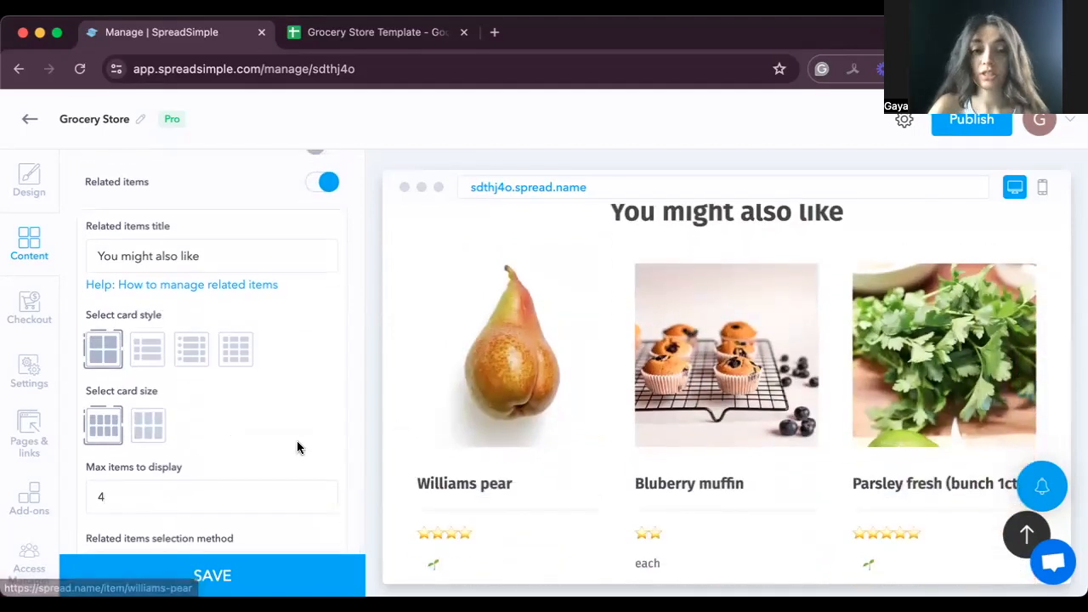
# - Set the related items selection method to By Category, using Category as the category column
pyautogui.scroll(-1, 296, 448)
pyautogui.scroll(-1, 297, 448)
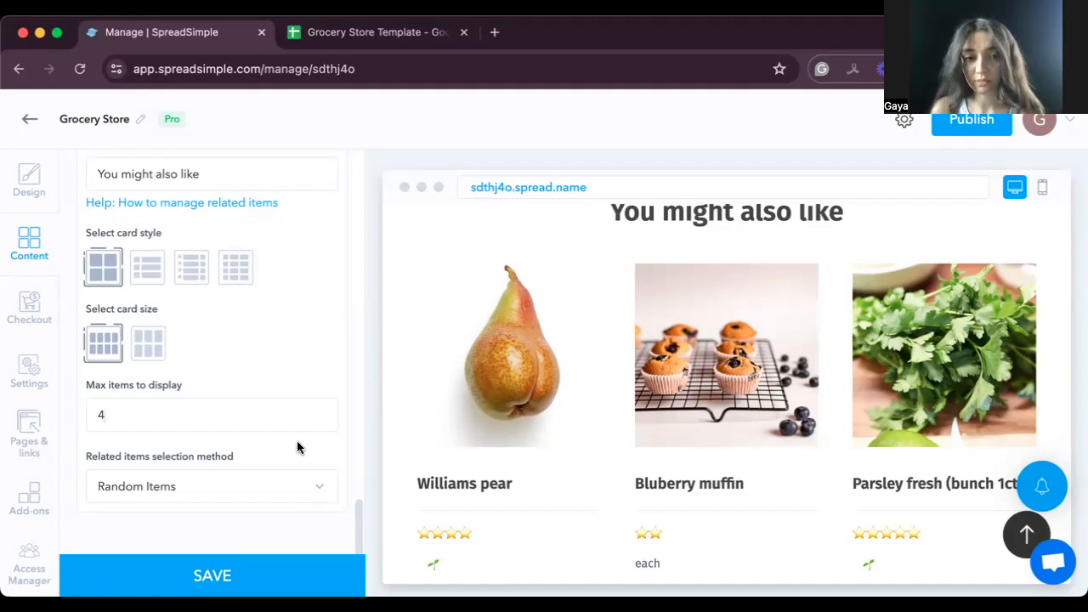
pyautogui.click(317, 491)
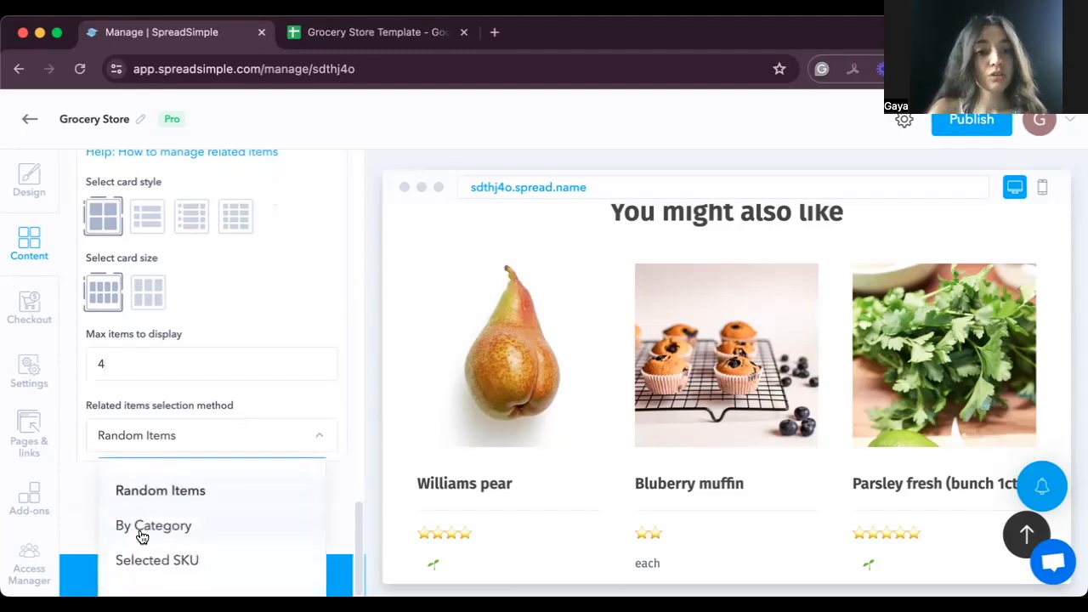
pyautogui.click(192, 525)
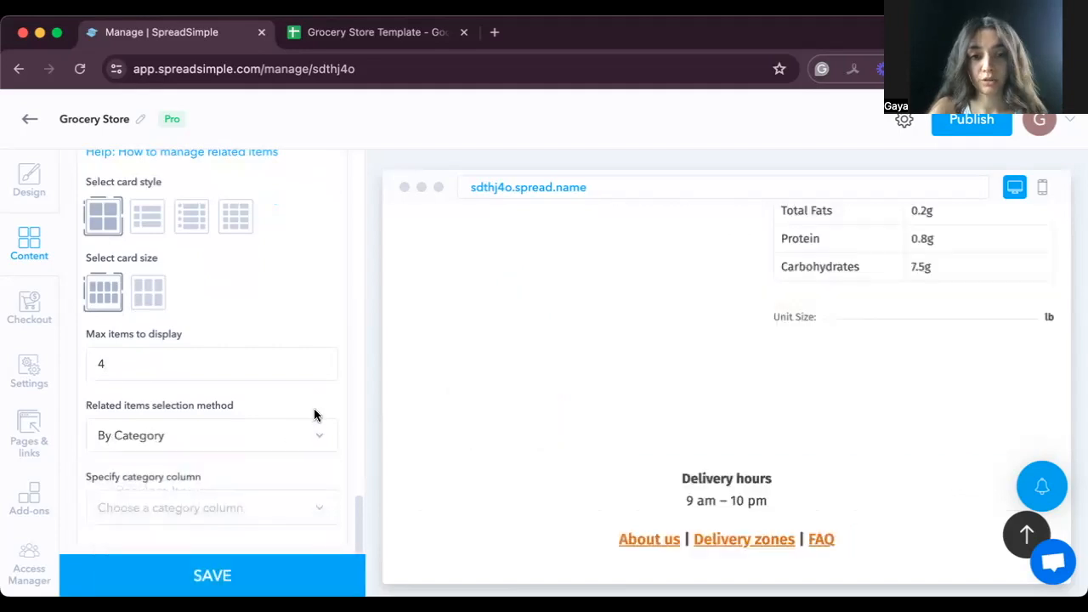
pyautogui.click(311, 513)
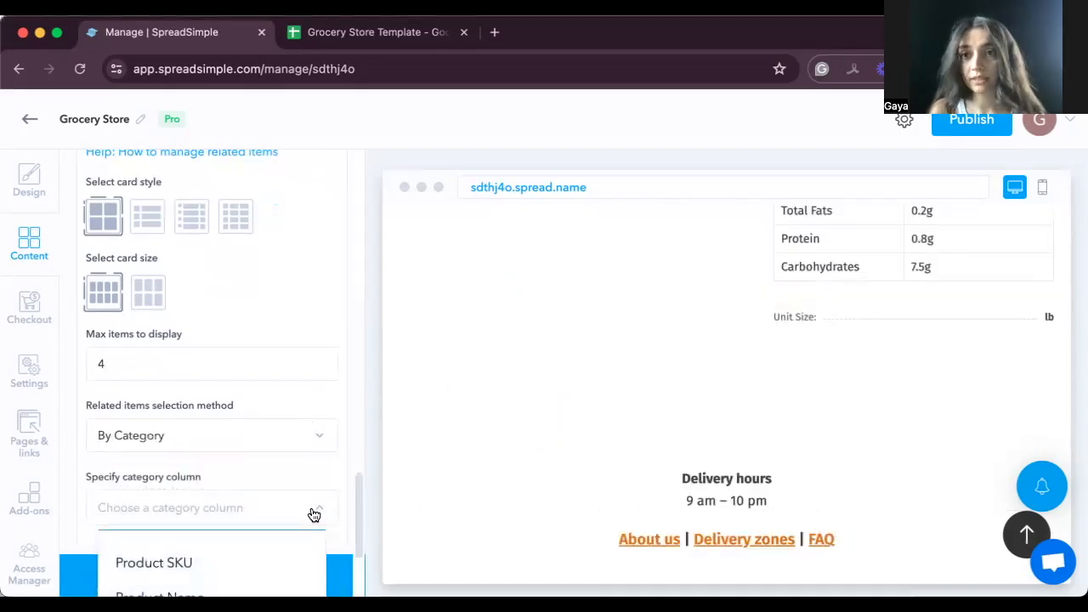
pyautogui.scroll(-3, 308, 512)
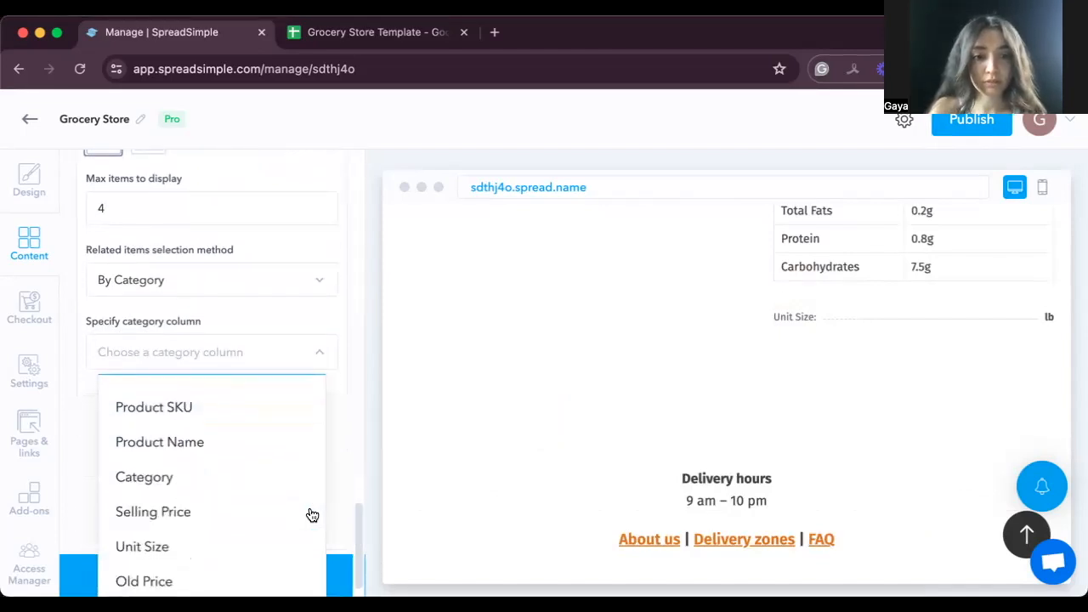
pyautogui.click(158, 481)
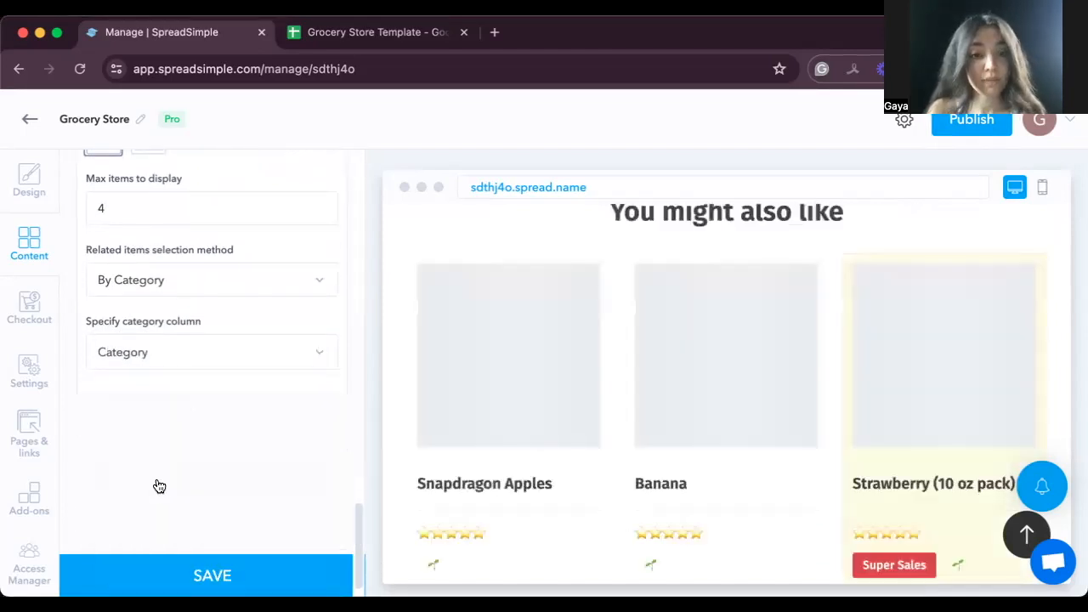
# - Examine the related items picked by category beneath Granny Smith Apples in the site preview
pyautogui.scroll(-1, 667, 422)
pyautogui.scroll(9, 667, 423)
pyautogui.scroll(2, 664, 415)
pyautogui.scroll(-2, 664, 414)
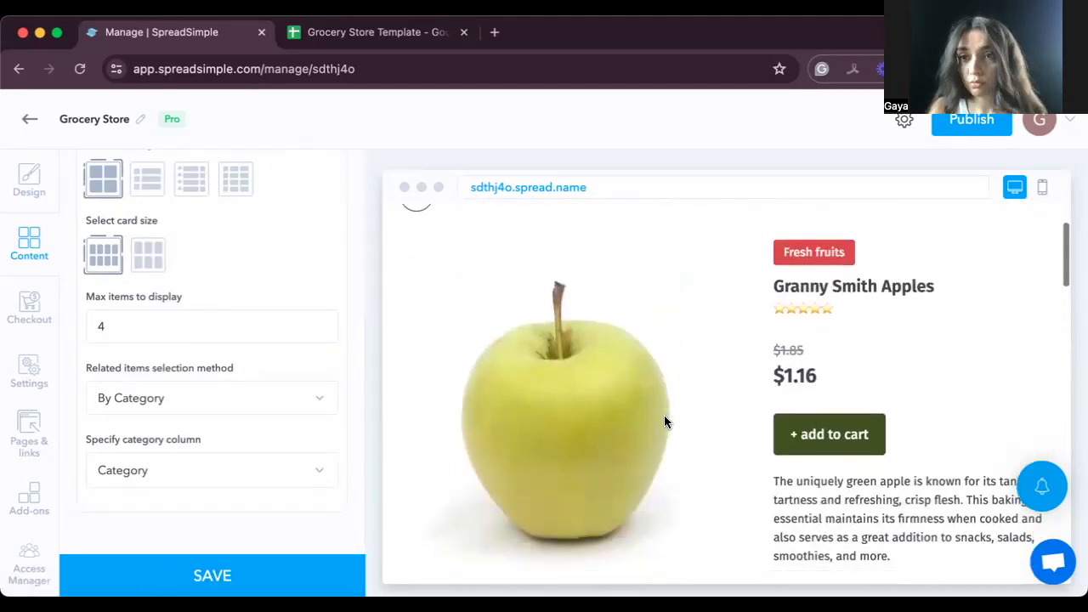
pyautogui.scroll(-3, 664, 415)
pyautogui.scroll(-5, 664, 415)
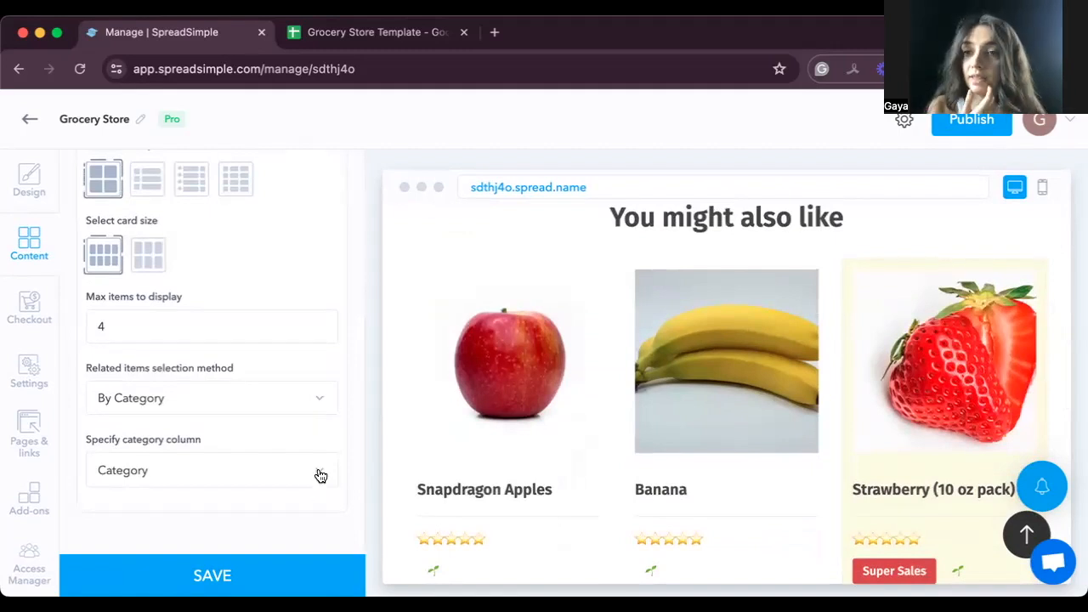
# - Change the related items selection method to Selected SKU
pyautogui.click(320, 475)
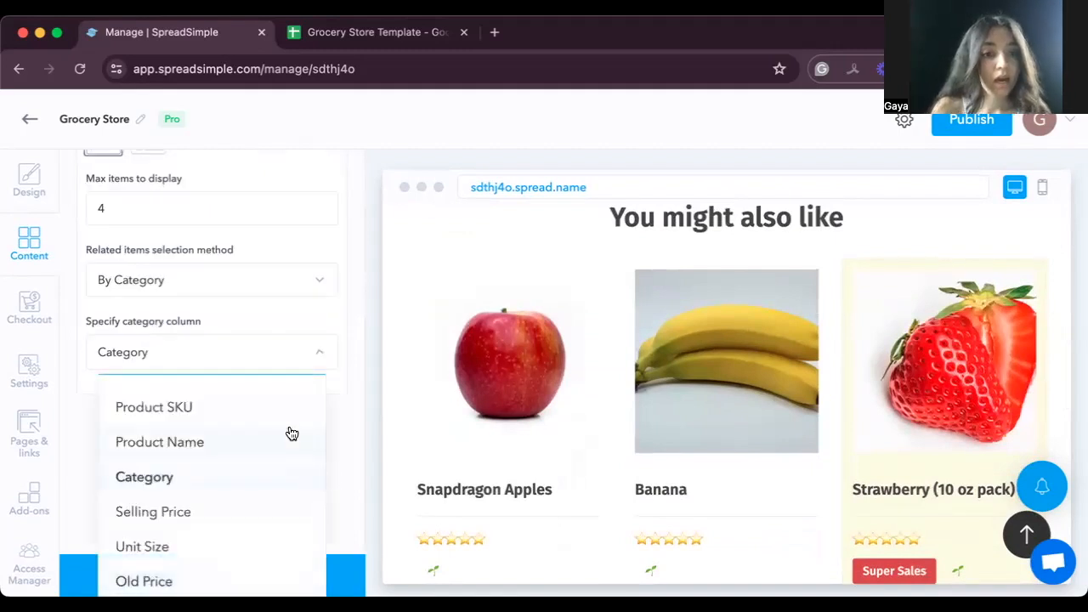
pyautogui.scroll(-1, 286, 433)
pyautogui.click(316, 279)
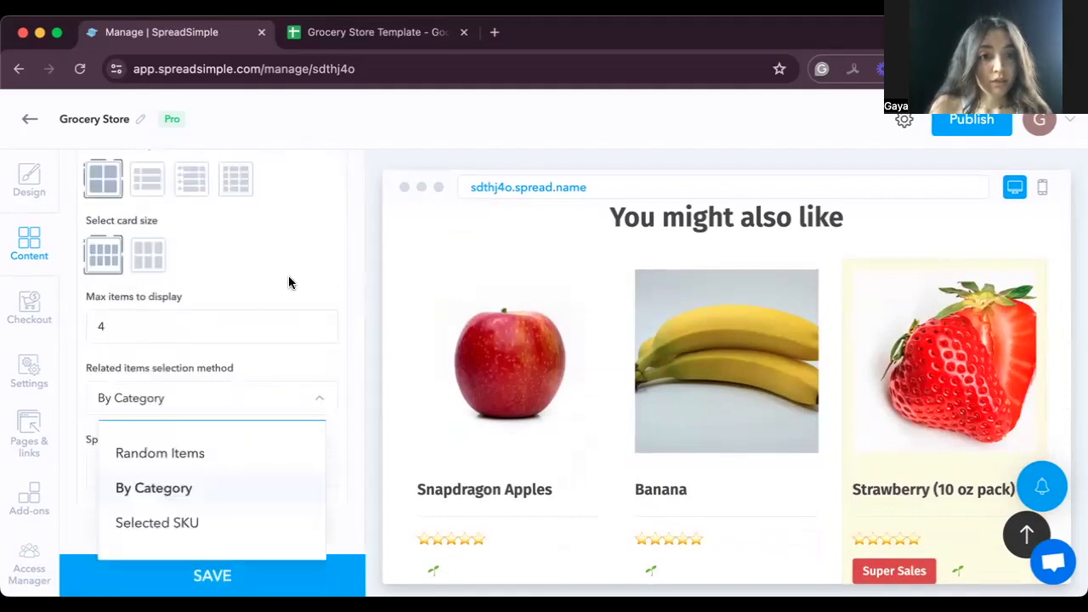
pyautogui.click(124, 531)
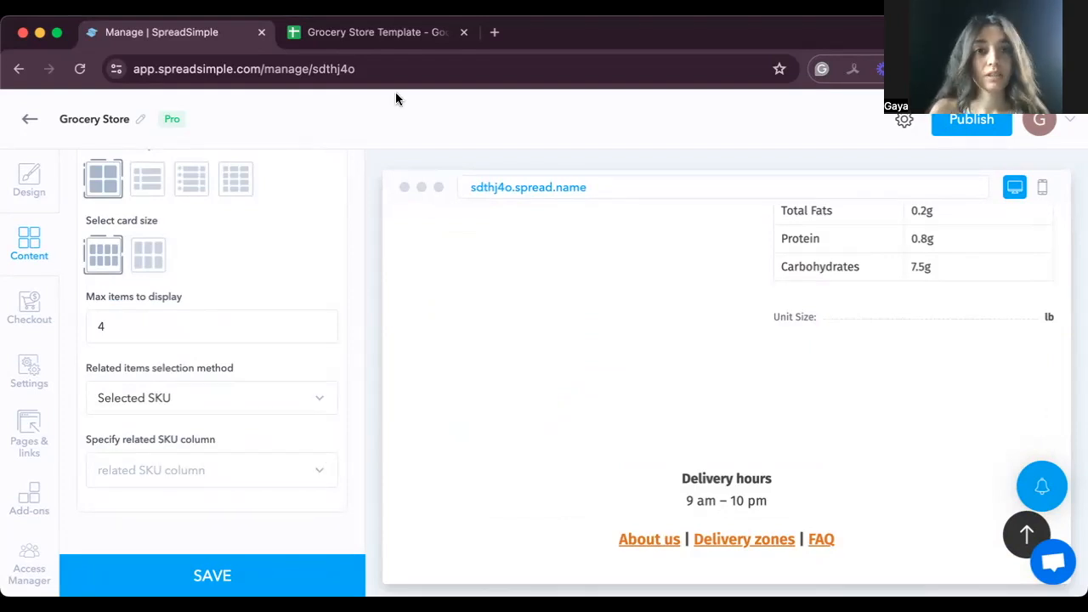
# - Switch to the Grocery Store Template Google Sheet and add a "Related items" header in cell N1, the first empty column
pyautogui.click(382, 32)
pyautogui.hscroll(2, 738, 367)
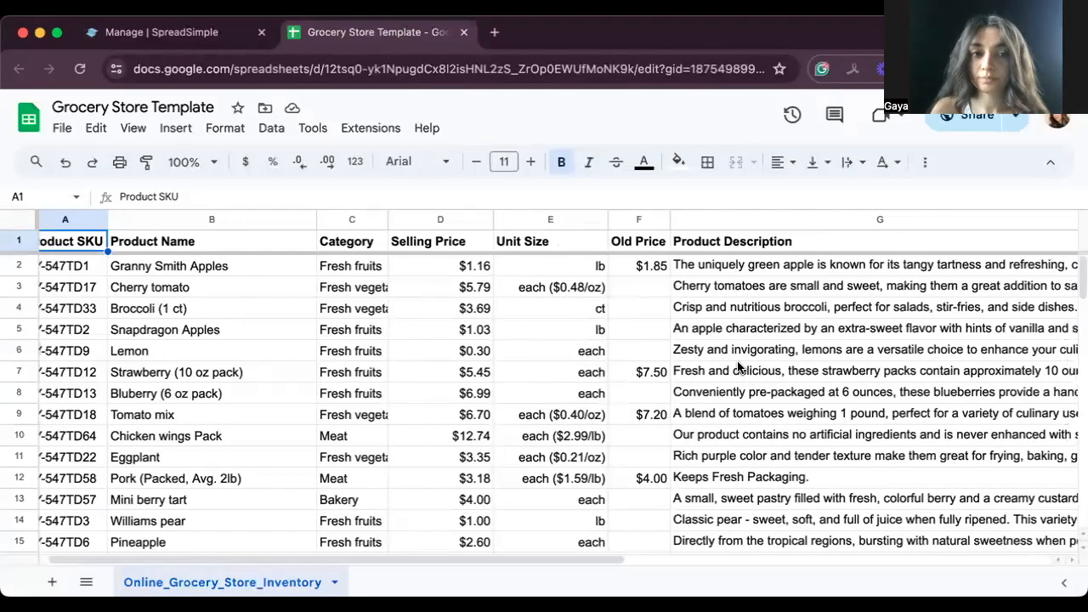
pyautogui.hscroll(10, 738, 368)
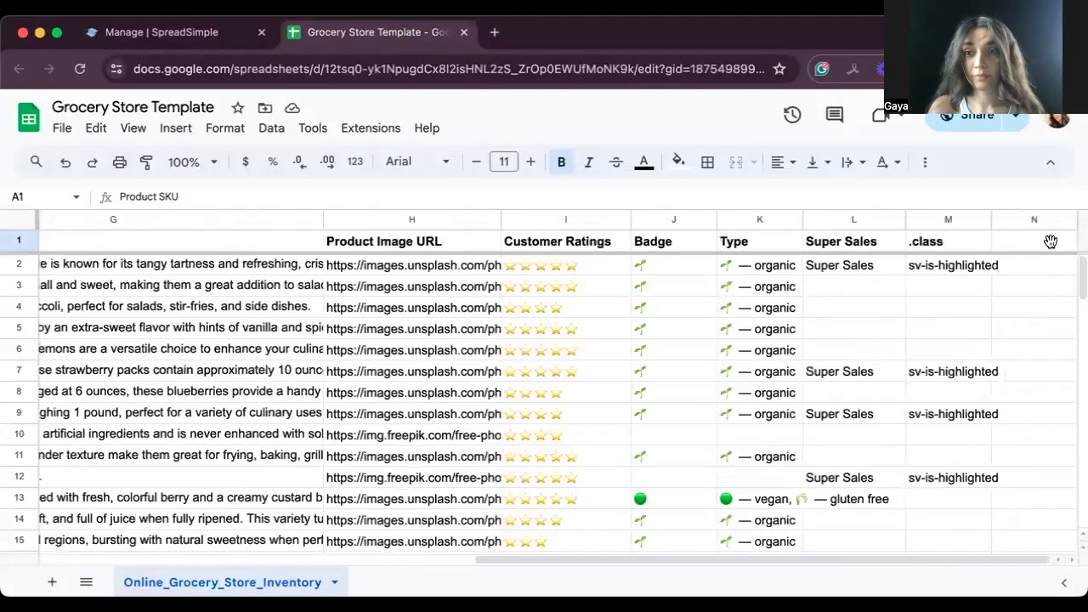
pyautogui.click(1032, 249)
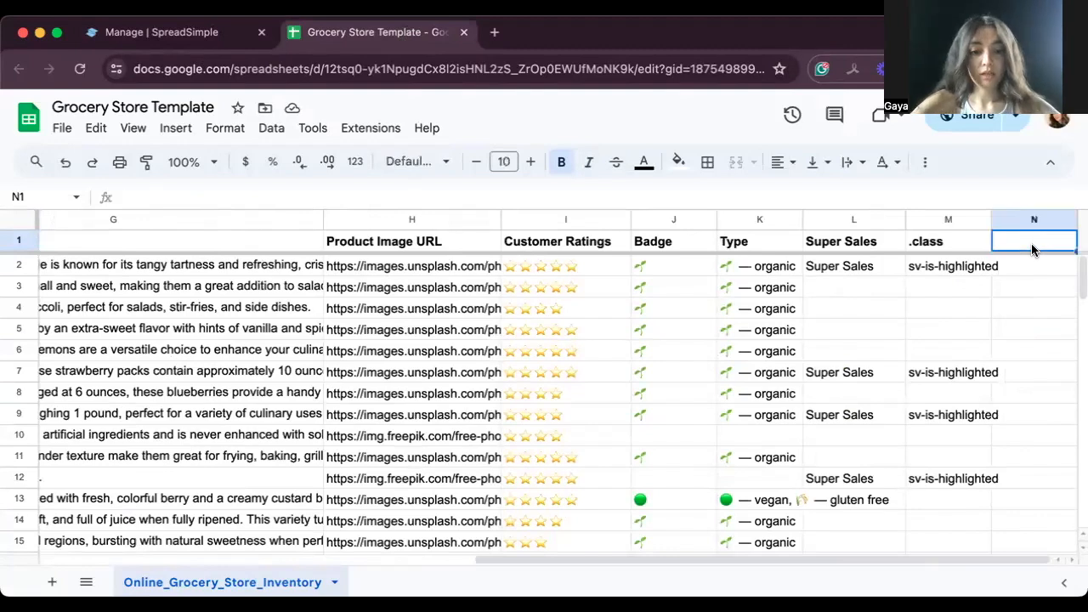
pyautogui.write('Related items')
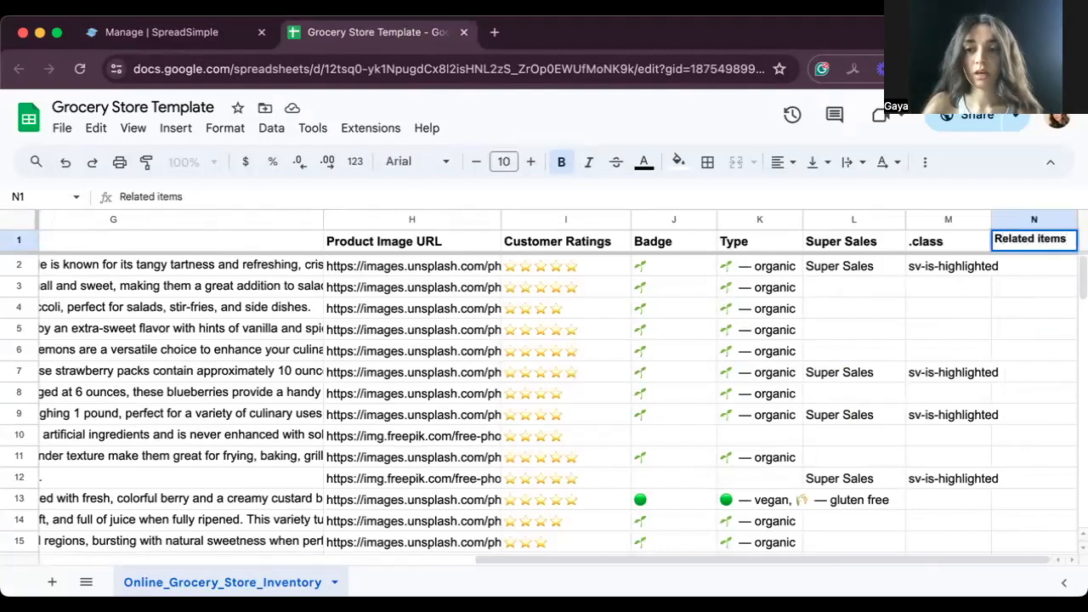
pyautogui.click(1040, 263)
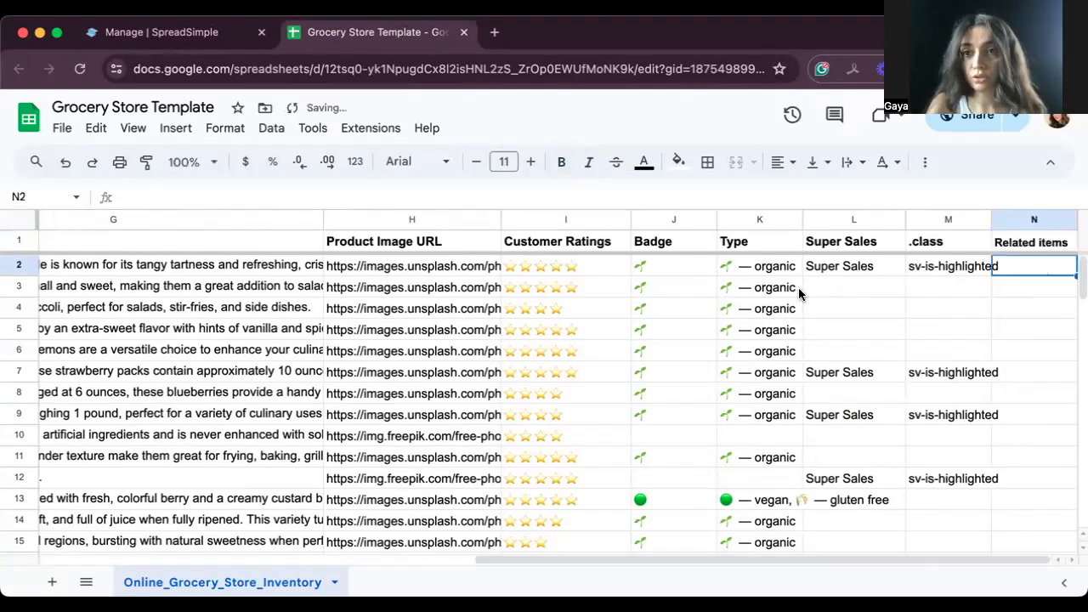
# - Copy the Snapdragon Apples SKU, TY-547TD2, into the Related items cell of Granny Smith Apples (N2), followed by a comma
pyautogui.hscroll(-15, 799, 293)
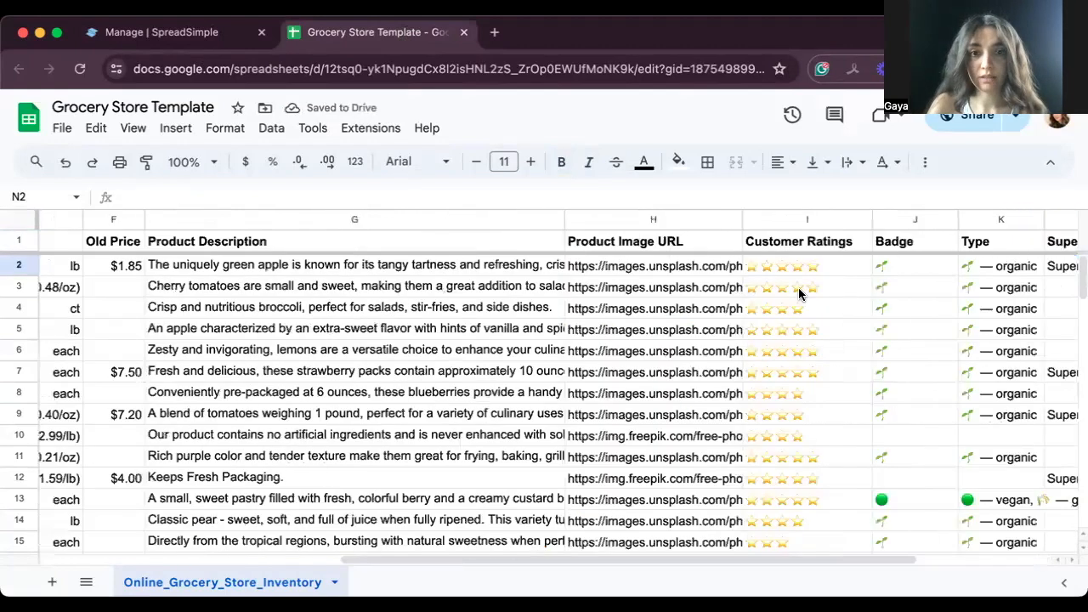
pyautogui.hscroll(-3, 484, 320)
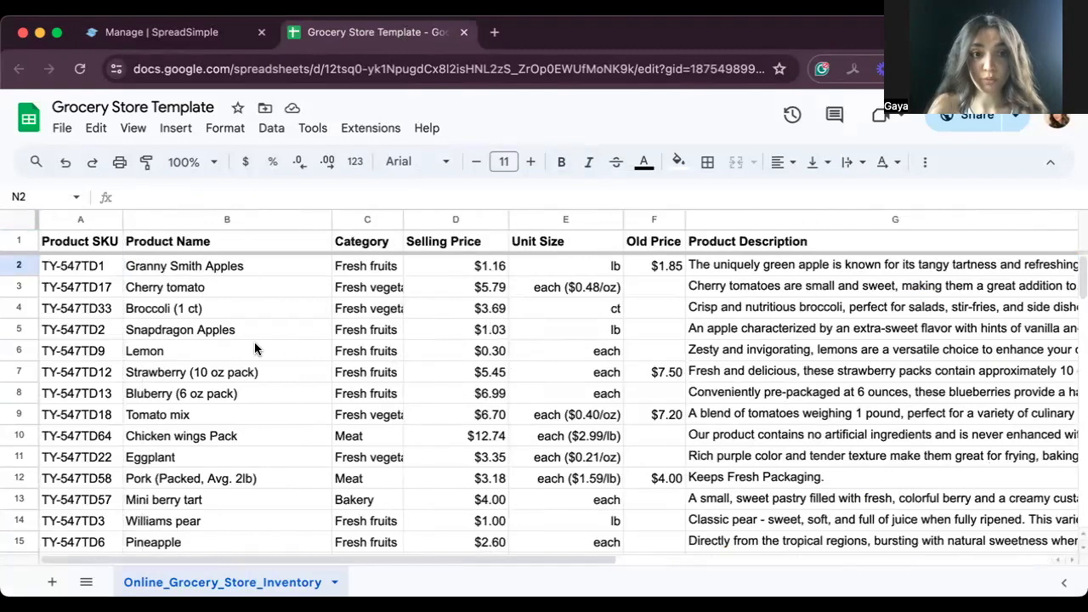
pyautogui.click(295, 270)
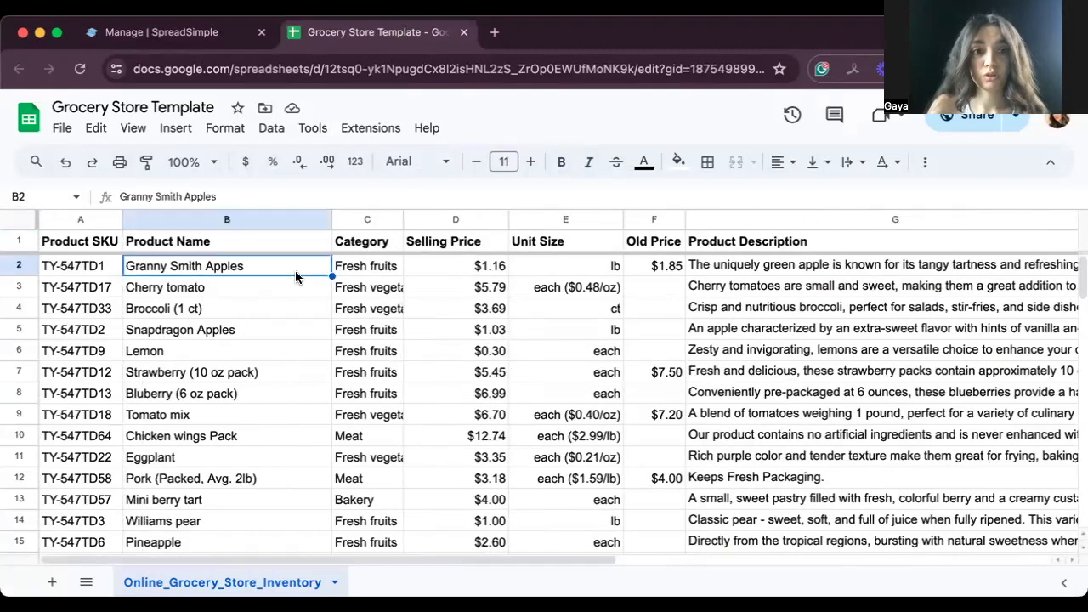
pyautogui.click(281, 333)
pyautogui.click(96, 336)
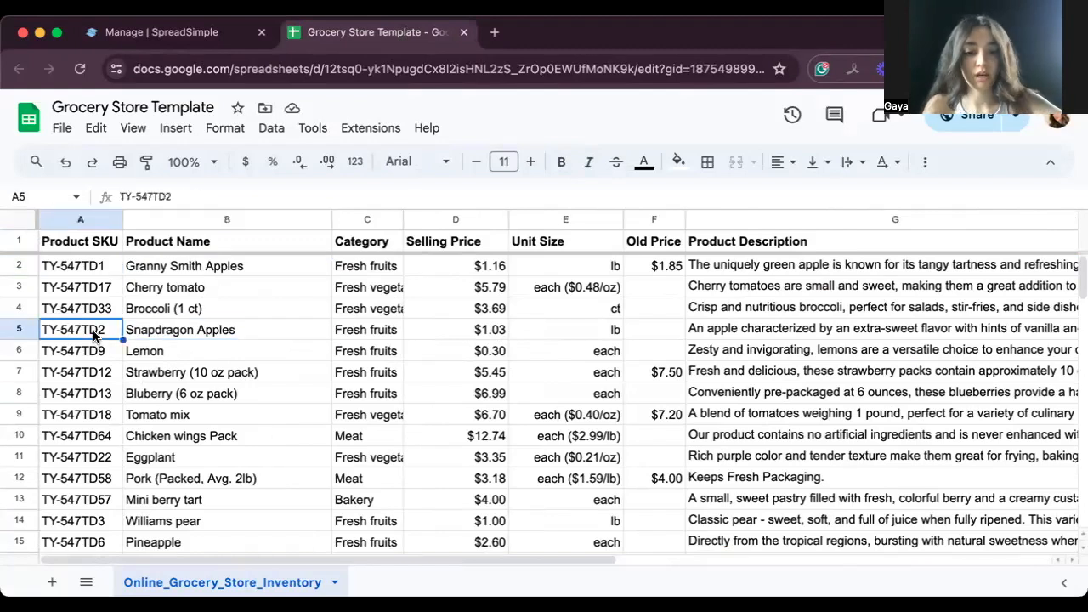
pyautogui.hscroll(5, 515, 302)
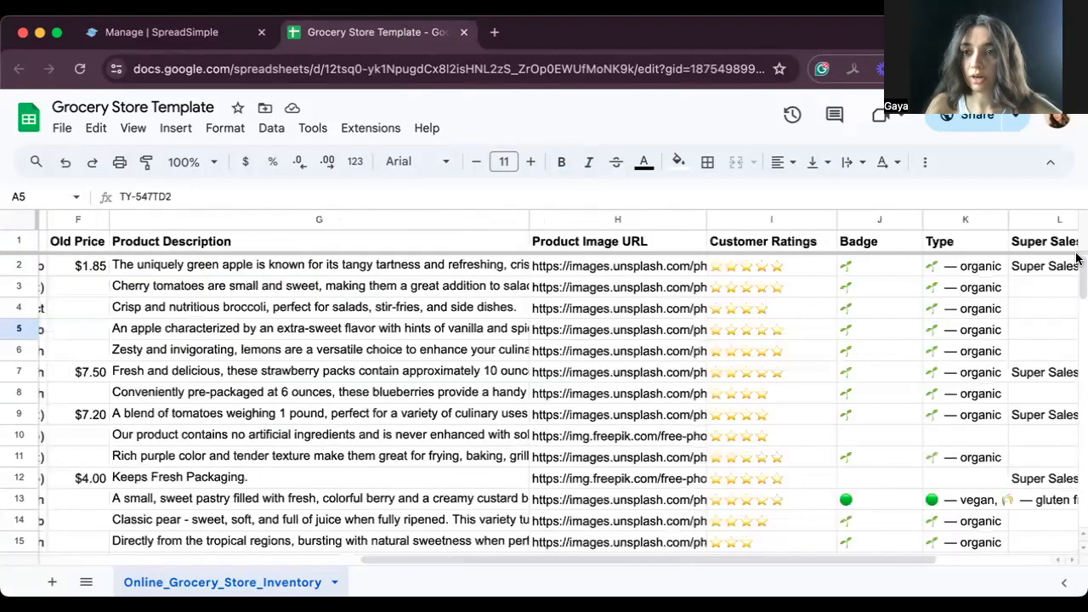
pyautogui.hscroll(3, 1030, 267)
pyautogui.click(1028, 268)
pyautogui.write('TY-547TD2')
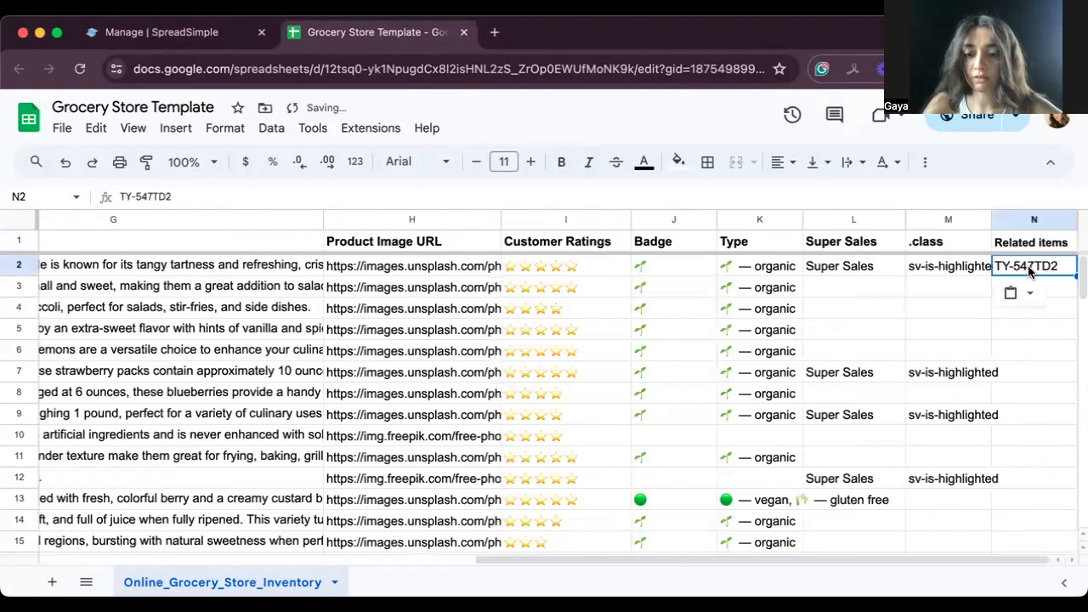
pyautogui.write(',')
pyautogui.press('BackSpace')
pyautogui.write('TY-547TD2')
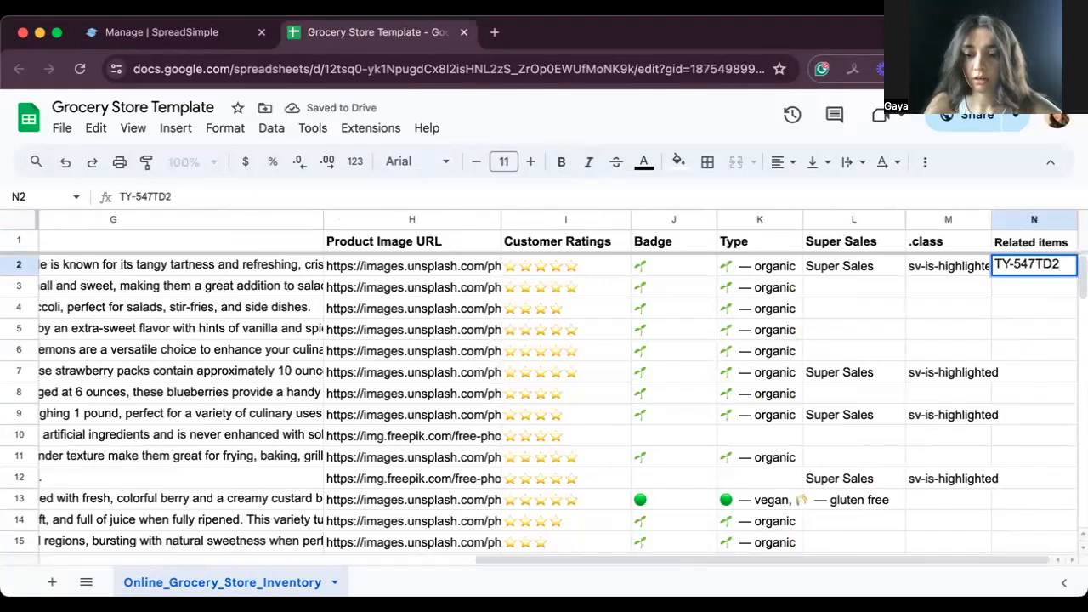
pyautogui.write(',')
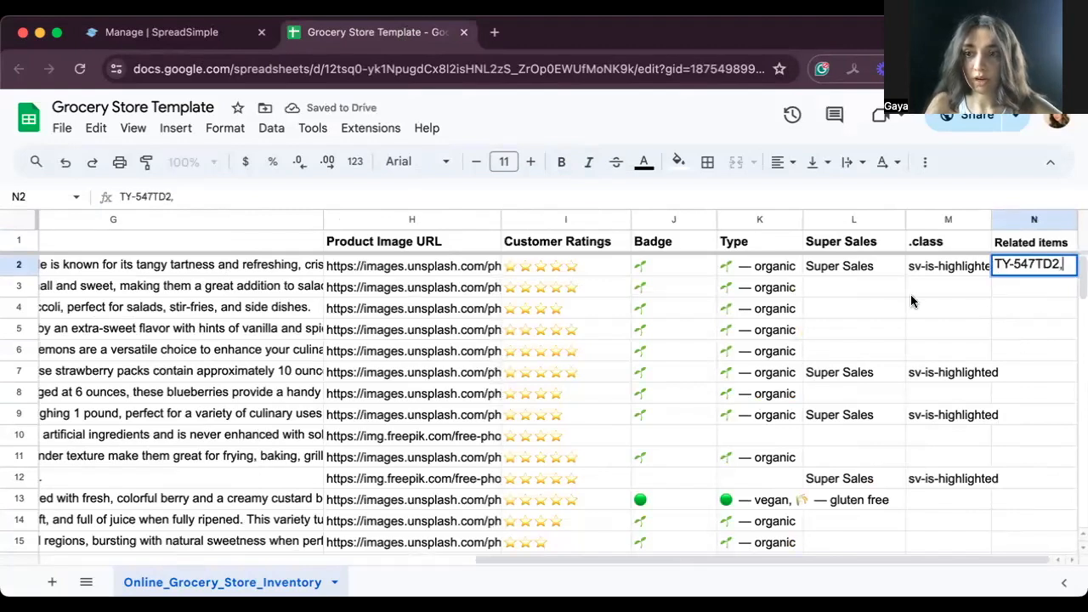
# - Append the Lemon SKU, TY-547TD9, and a comma to the related items of Granny Smith Apples in N2
pyautogui.hscroll(-4, 911, 300)
pyautogui.hscroll(-5, 331, 352)
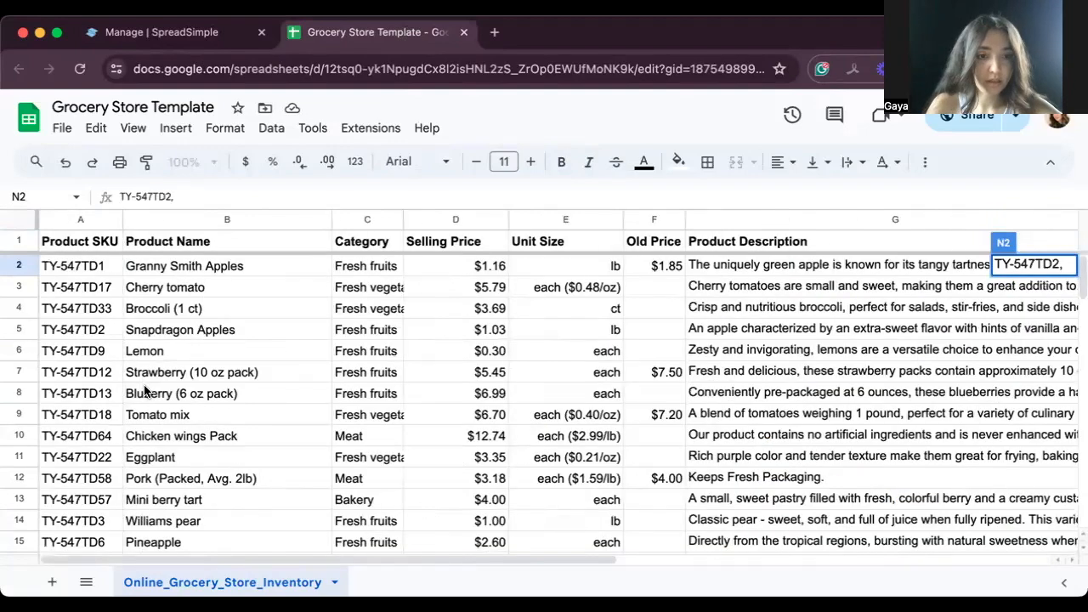
pyautogui.click(103, 350)
pyautogui.hscroll(8, 513, 382)
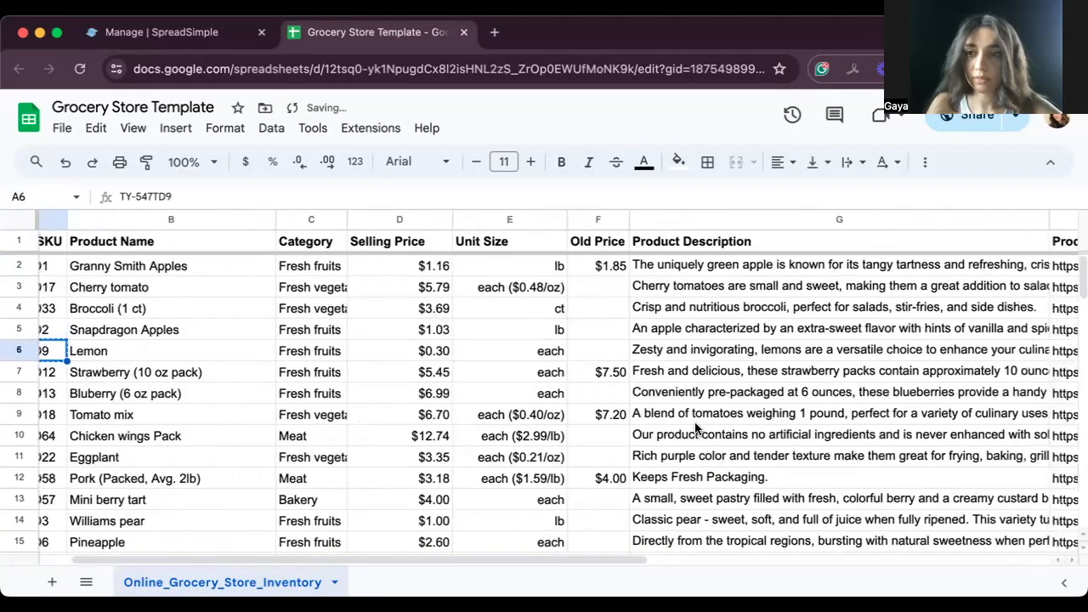
pyautogui.click(1059, 267)
pyautogui.doubleClick(1063, 265)
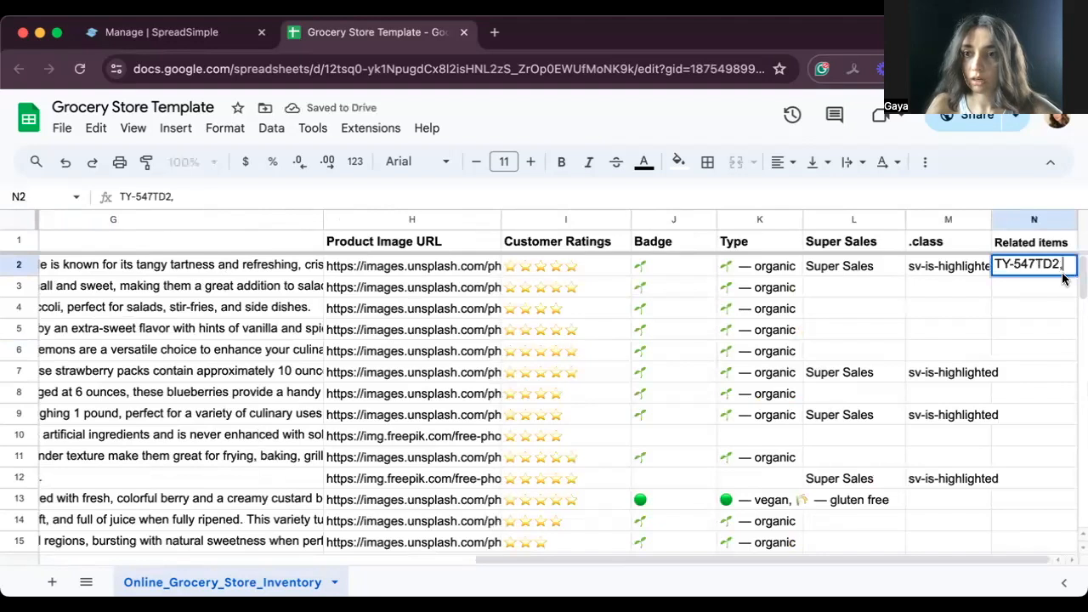
pyautogui.write('TY-547TD9')
pyautogui.write(',')
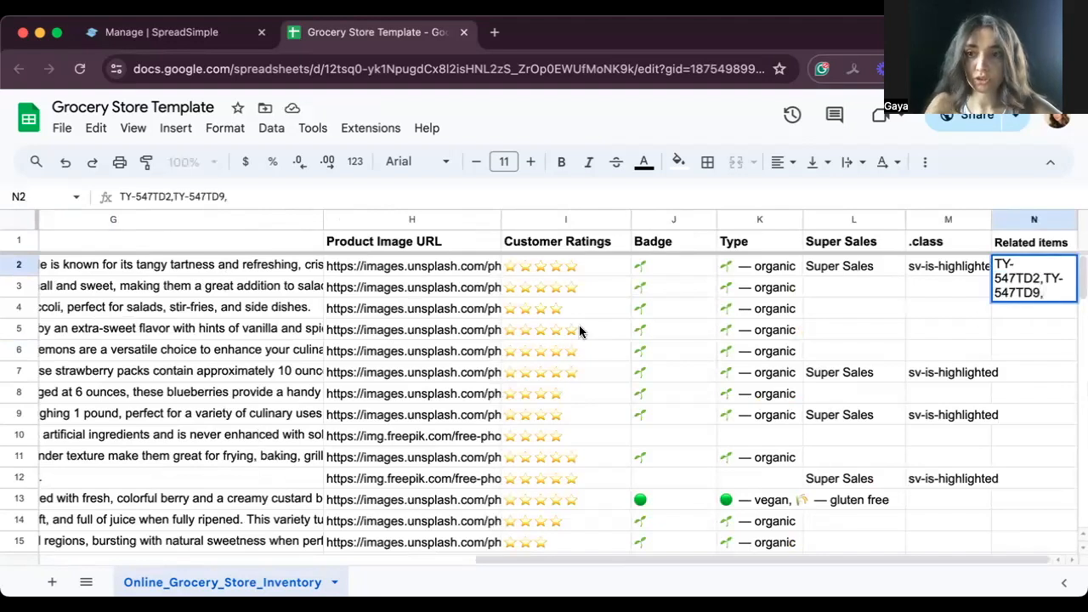
# - Append the Strawberry (10 oz pack) SKU, TY-547TD12, to the related items list in N2
pyautogui.hscroll(-8, 580, 332)
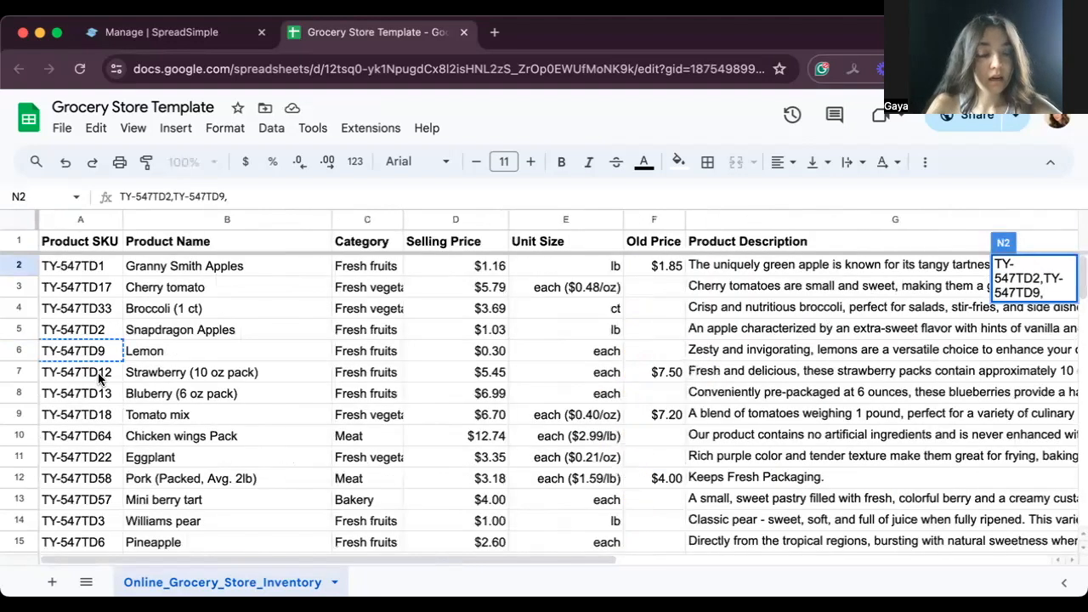
pyautogui.click(98, 371)
pyautogui.hotkey('ctrl', 'c')
pyautogui.hscroll(5, 561, 382)
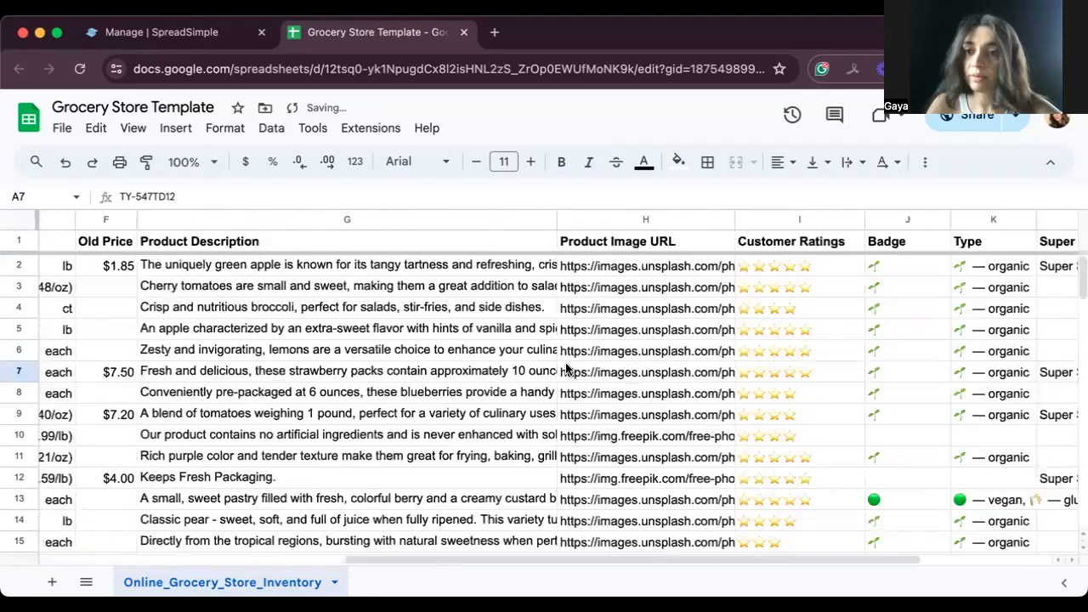
pyautogui.hscroll(3, 1078, 281)
pyautogui.doubleClick(1034, 266)
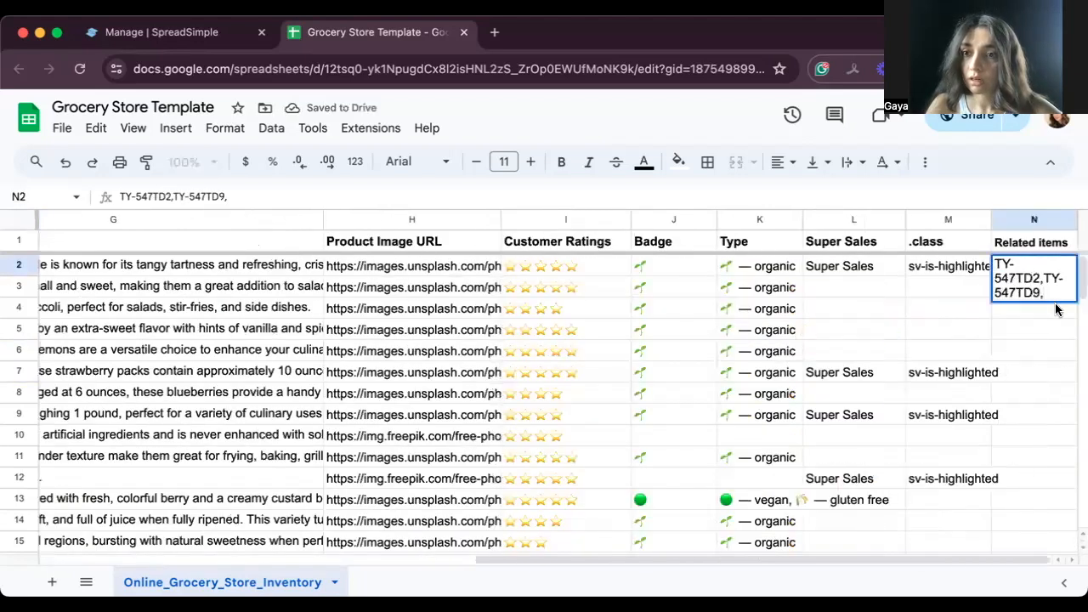
pyautogui.hotkey('ctrl', 'v')
# - Append the Pineapple SKU, TY-547TD6, as the last comma-separated entry in N2 and commit the cell
pyautogui.hscroll(-8, 506, 371)
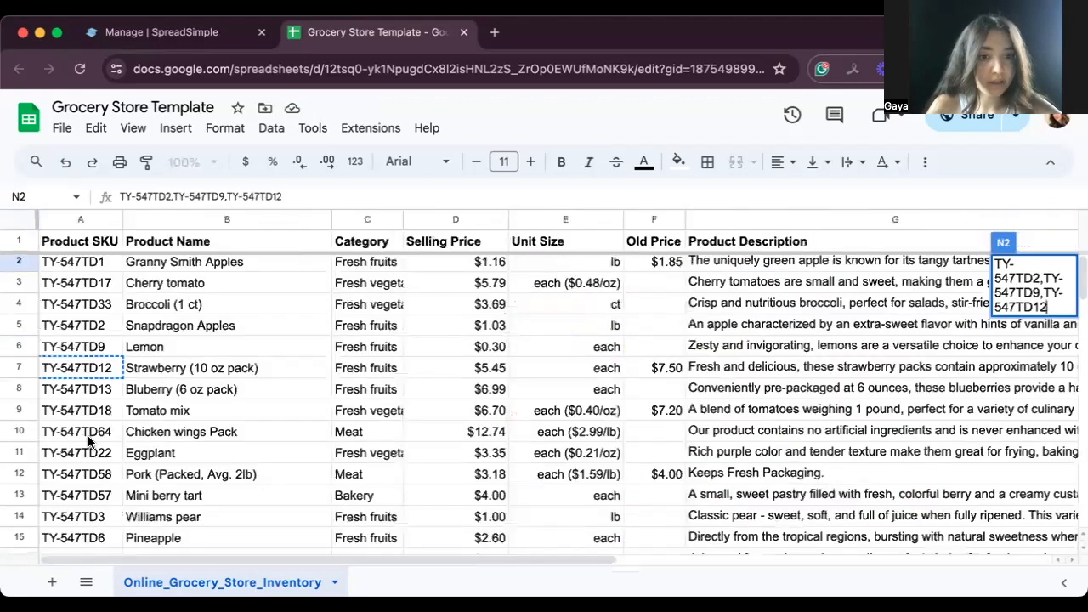
pyautogui.click(106, 537)
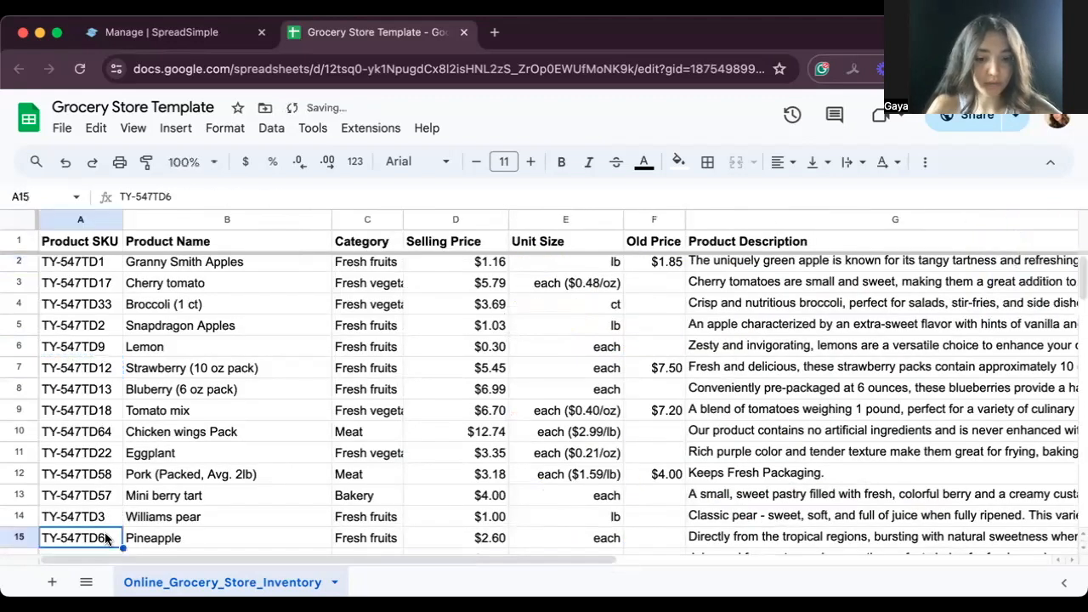
pyautogui.hscroll(1, 630, 498)
pyautogui.doubleClick(1022, 263)
pyautogui.press('super+v')
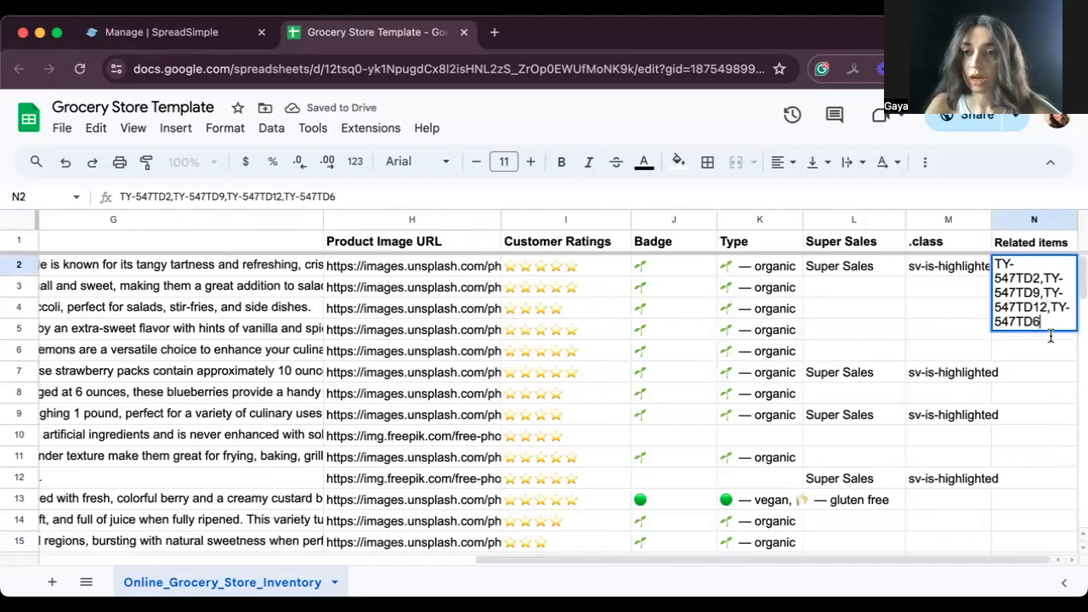
pyautogui.press('Return')
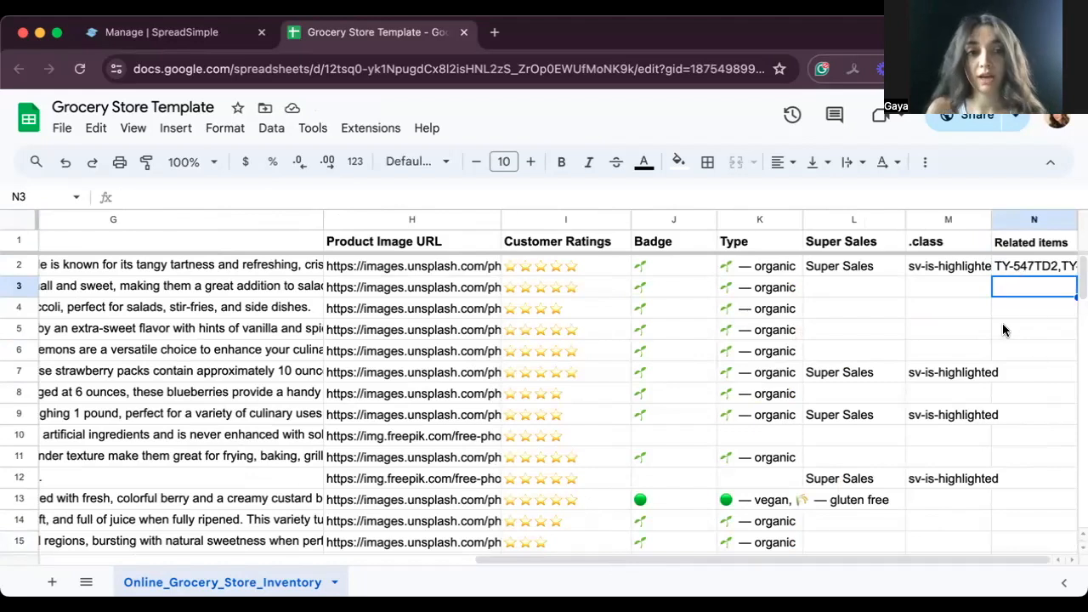
# - Switch back to SpreadSimple and refresh the Google Sheet data in the content settings
pyautogui.hscroll(-3, 1003, 330)
pyautogui.hscroll(-10, 1002, 330)
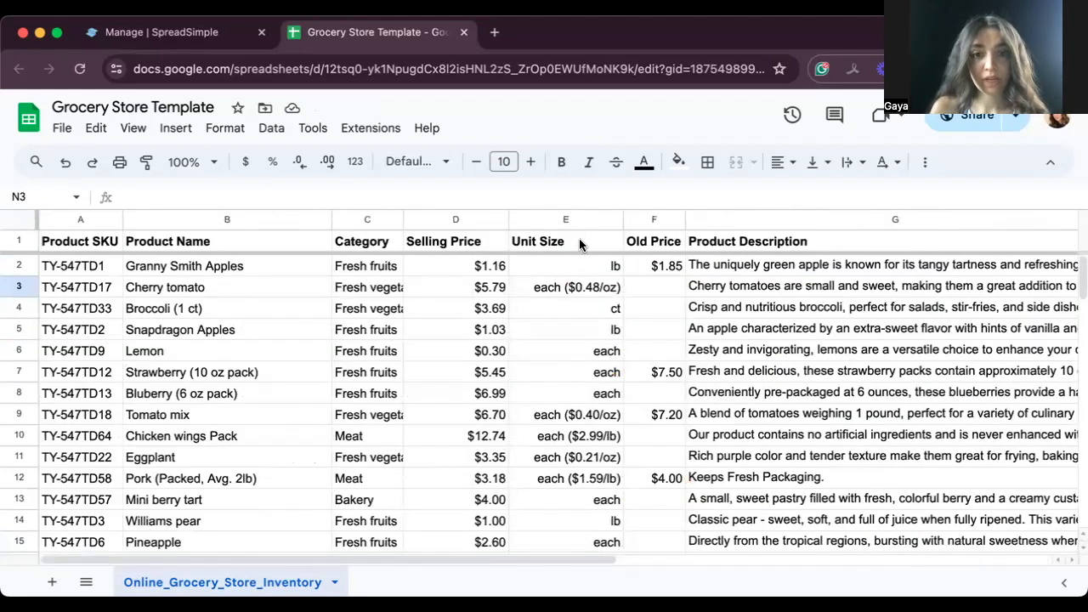
pyautogui.click(195, 35)
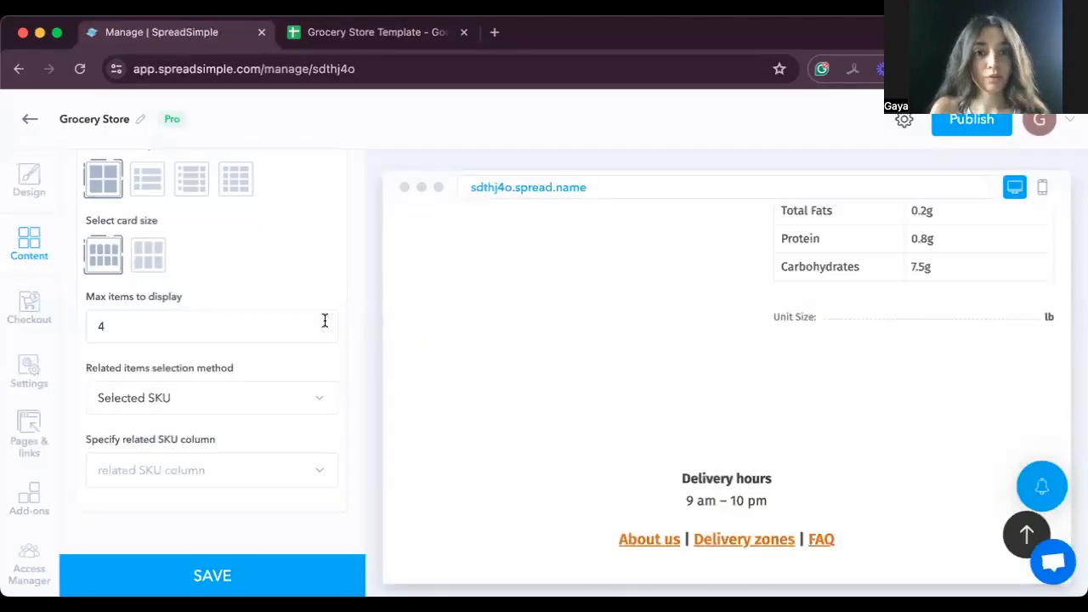
pyautogui.scroll(10, 323, 318)
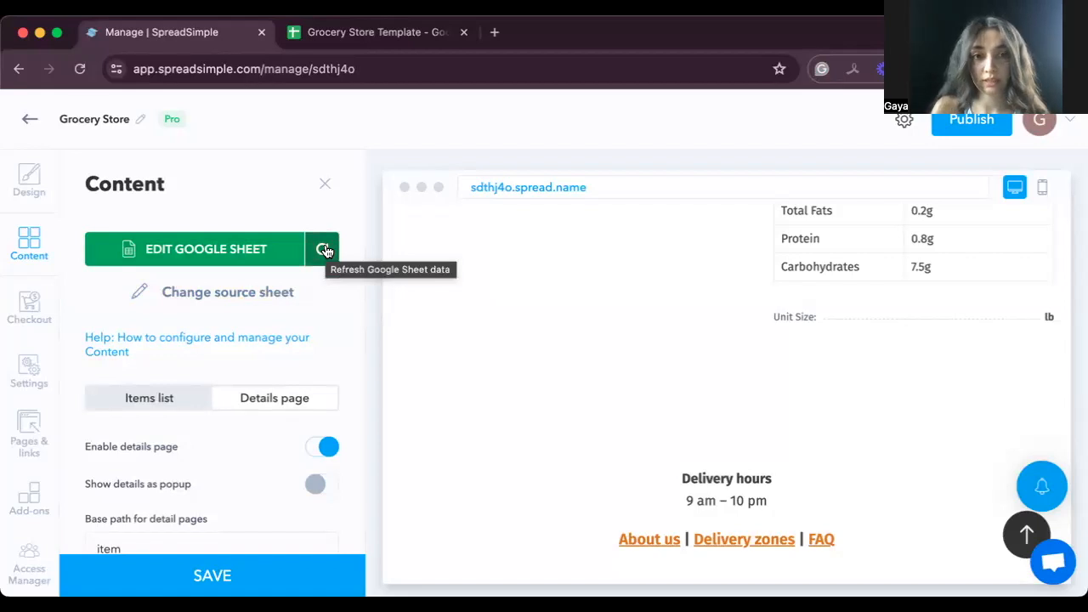
pyautogui.click(324, 249)
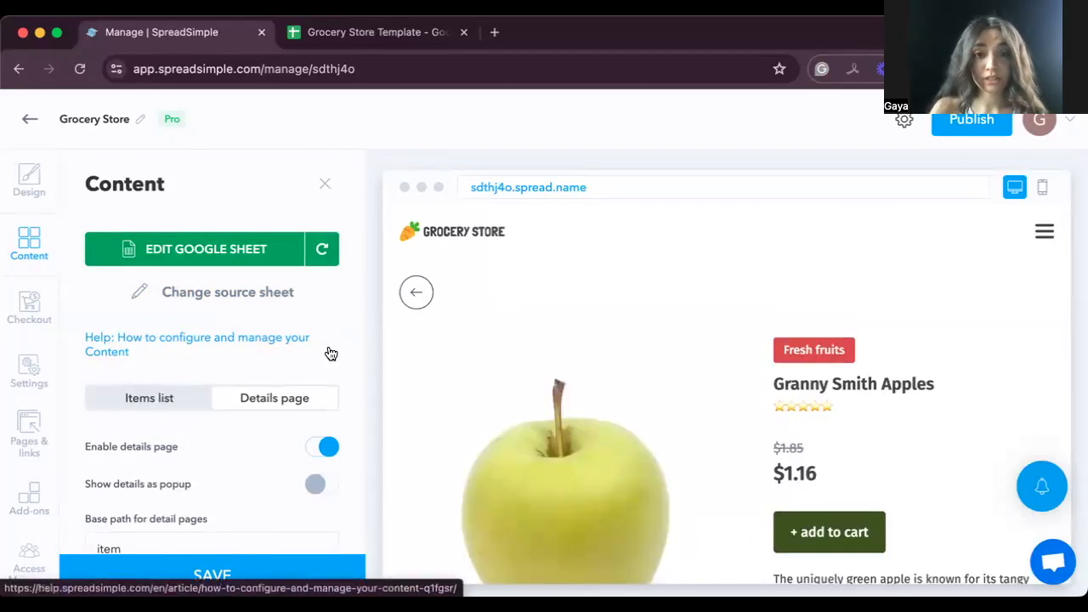
# - Set the related SKU column for the related items to the sheet's Related items column
pyautogui.scroll(-10, 330, 353)
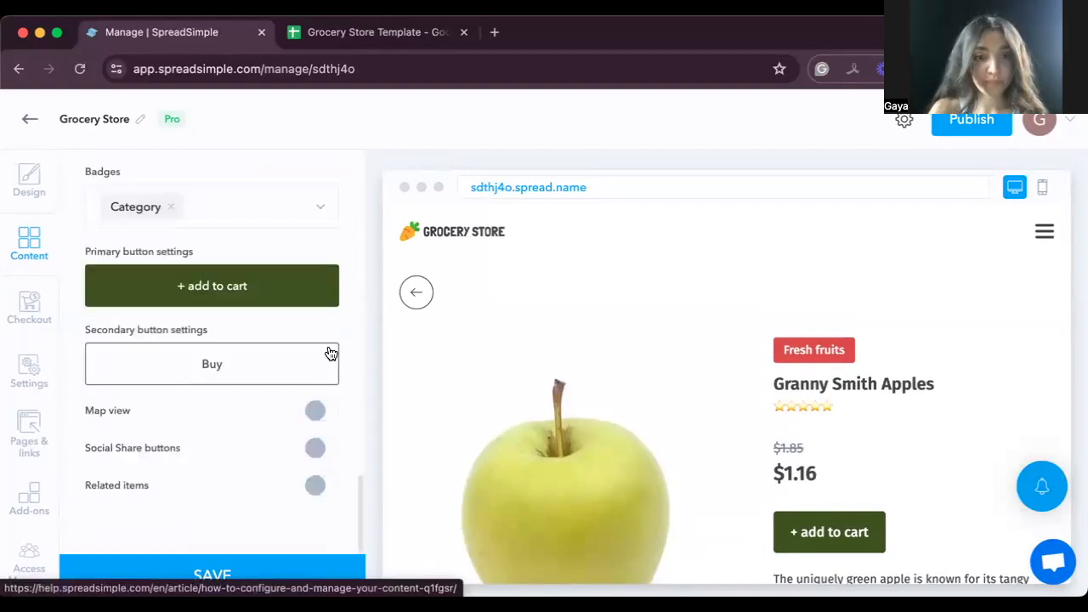
pyautogui.click(319, 479)
pyautogui.scroll(-10, 222, 477)
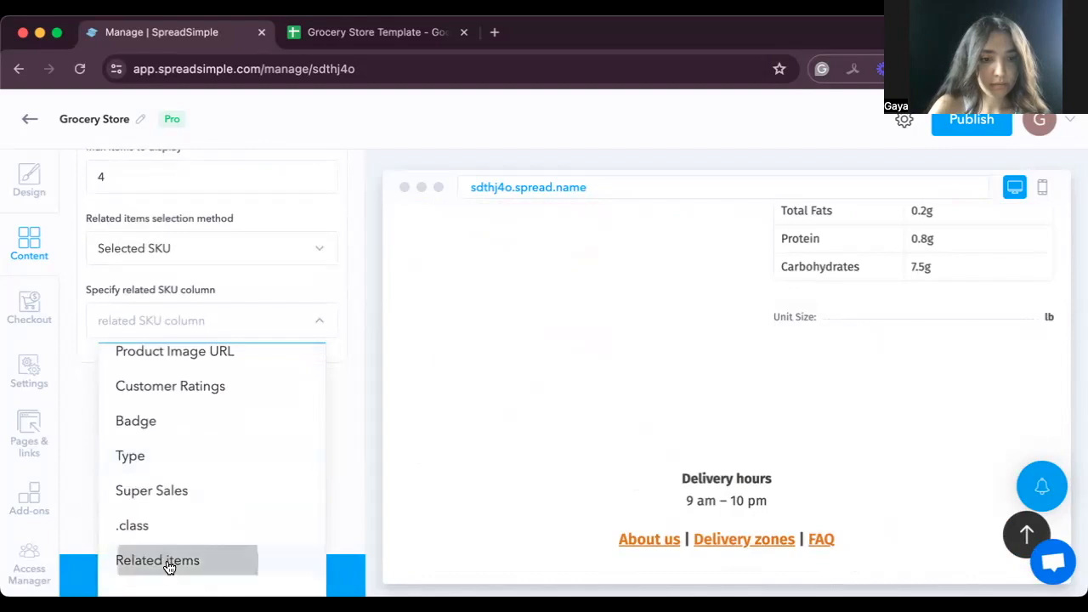
pyautogui.click(169, 565)
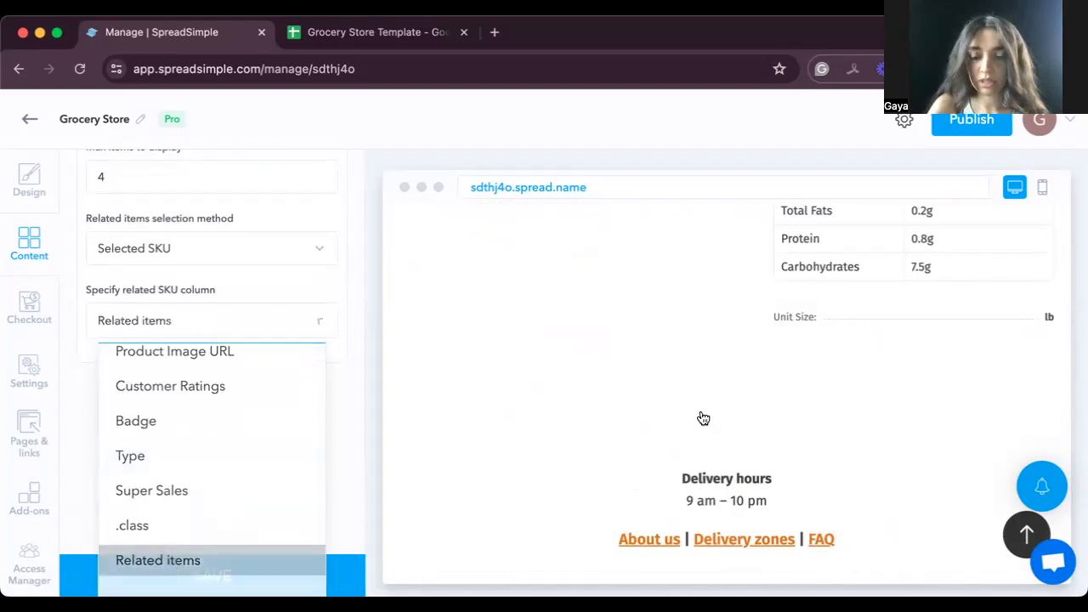
# - Review the SKU-selected related items beneath Granny Smith Apples in the site preview and save the website settings
pyautogui.scroll(-3, 748, 507)
pyautogui.scroll(-4, 748, 508)
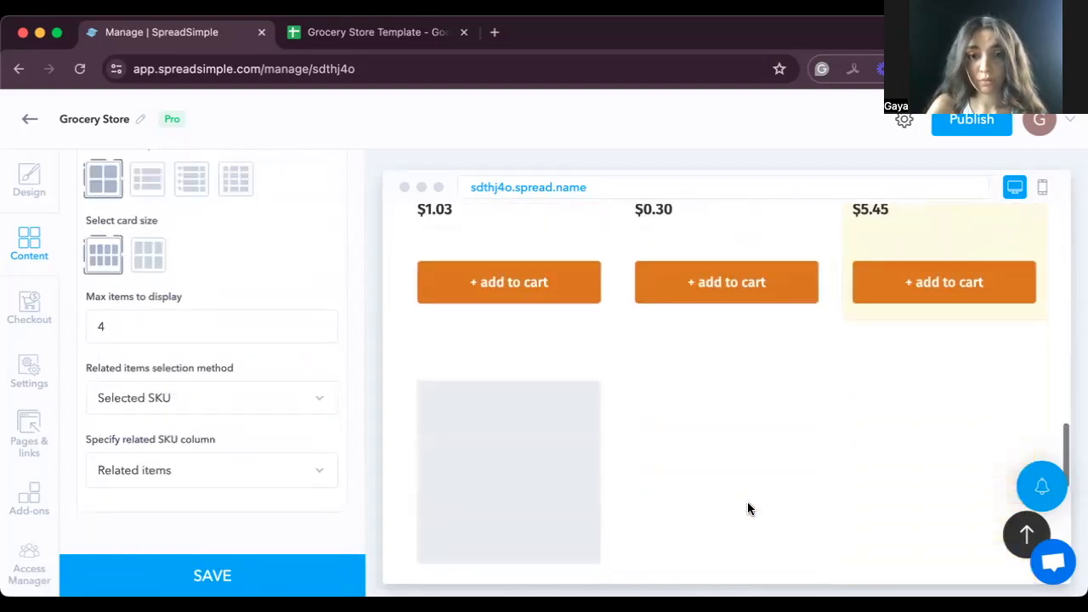
pyautogui.scroll(6, 748, 508)
pyautogui.scroll(10, 748, 507)
pyautogui.scroll(-12, 748, 508)
pyautogui.scroll(-2, 748, 508)
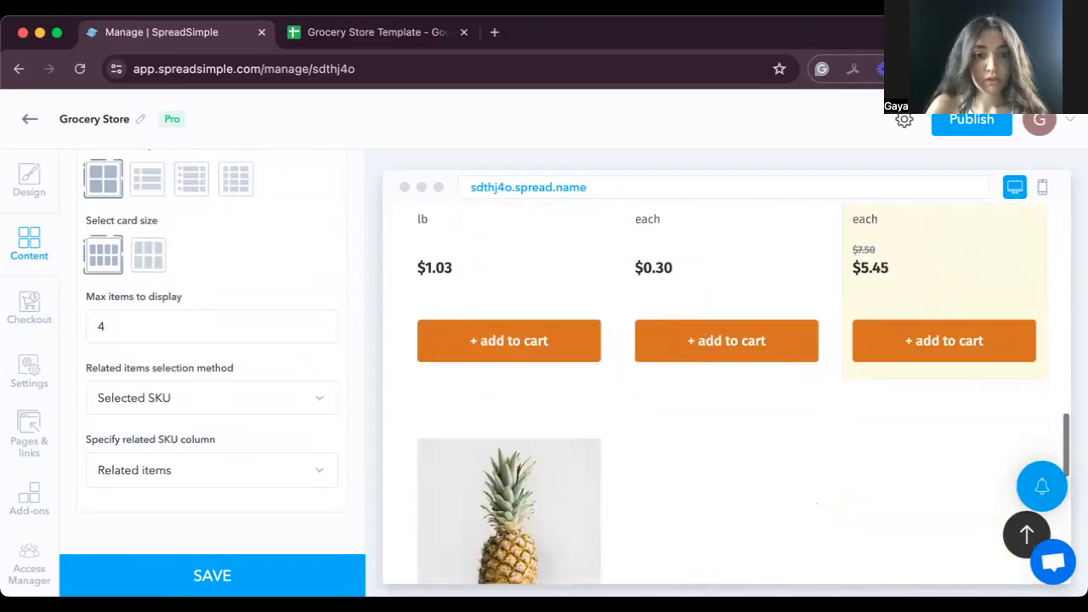
pyautogui.click(221, 577)
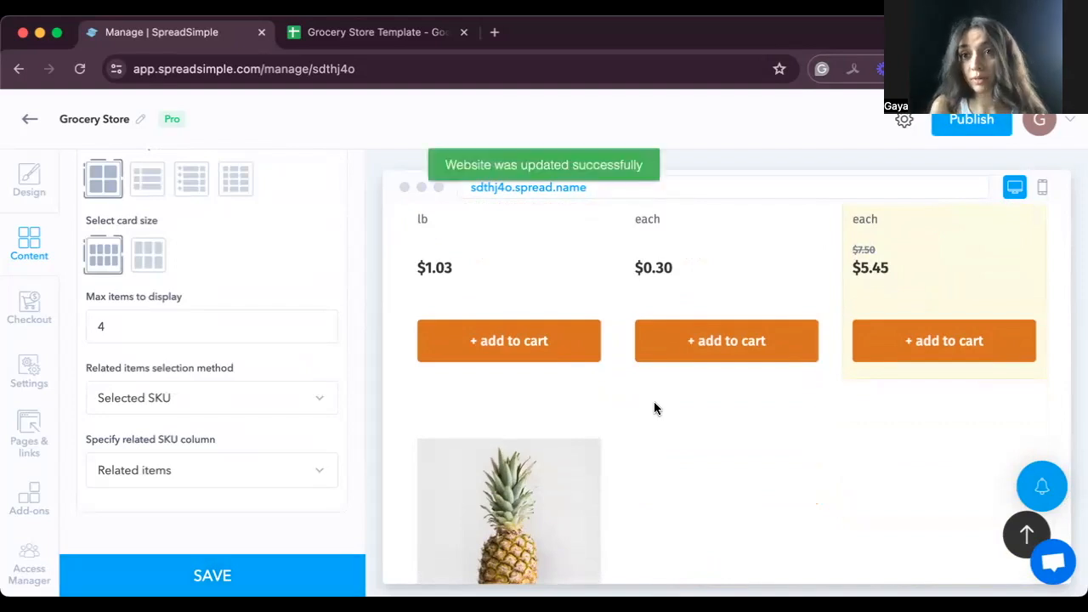